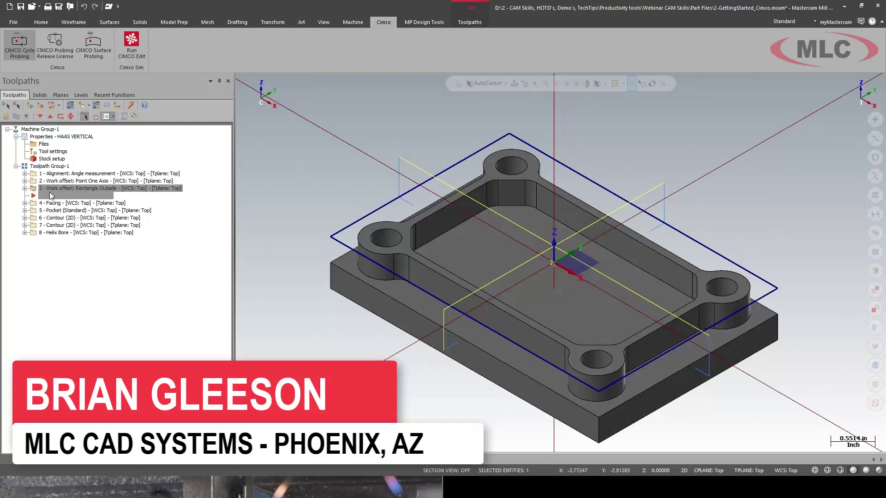
- Set the insert point after operation 8 - Helix Bore and bring up the CIMCO probing cycles
click(56, 233)
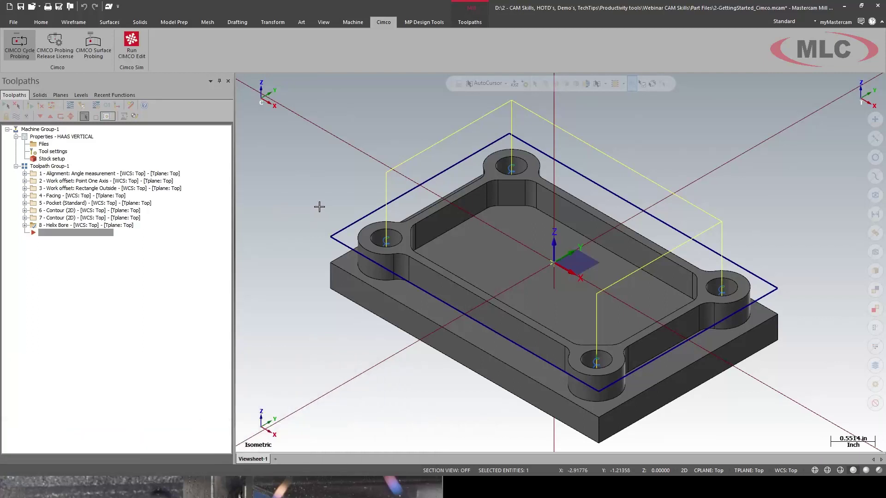
click(20, 52)
- Add a Rectangle Outside cycle on the pocket edges, Top plane, 3.858268 × 2.362205, with measurement result on
mouse_move(57, 75)
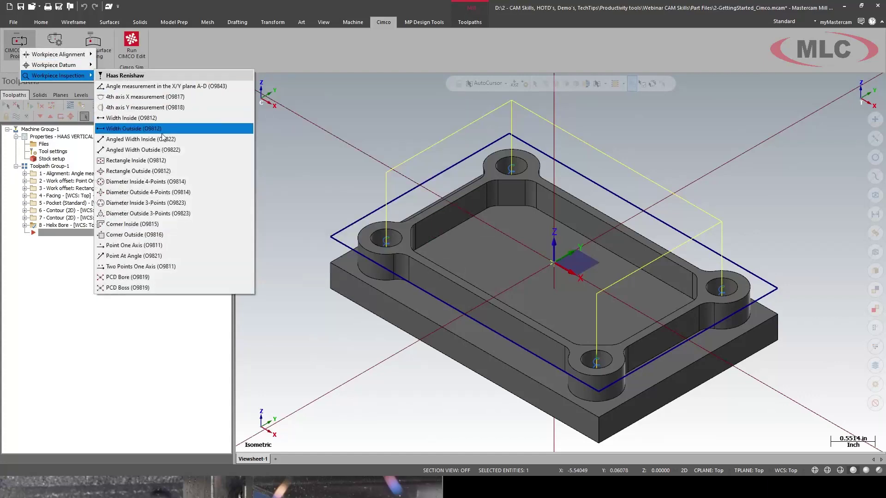
click(182, 172)
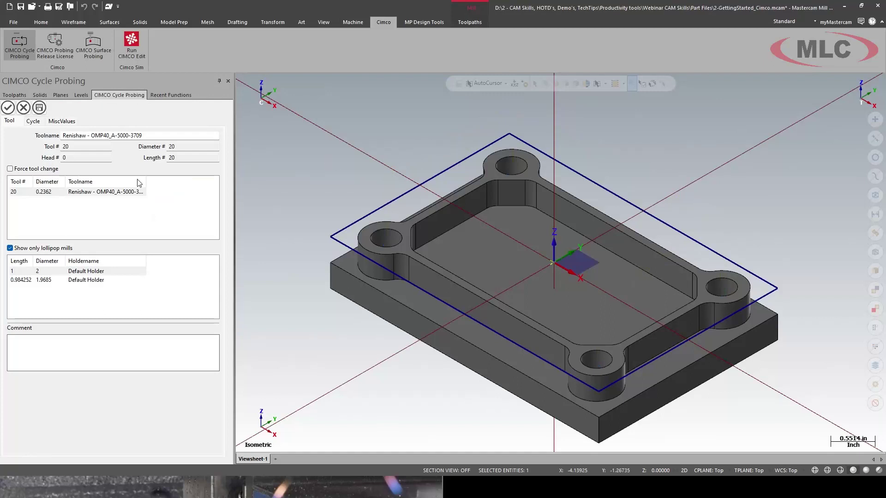
click(33, 120)
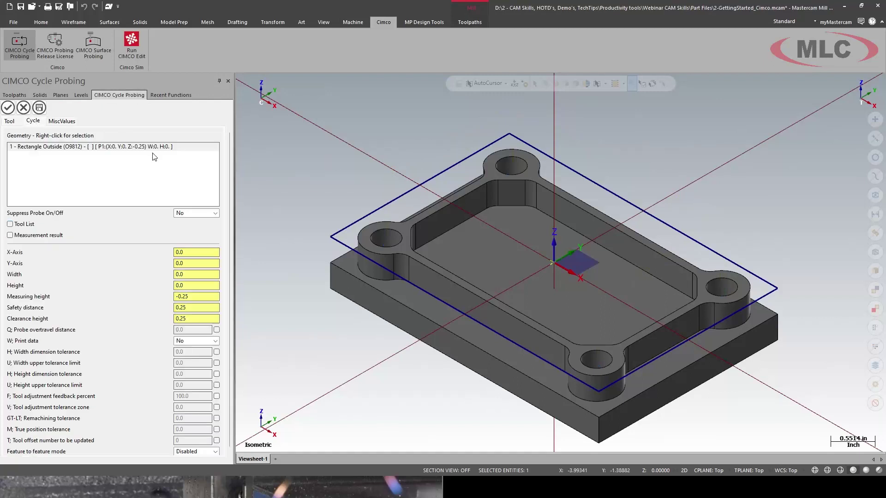
right_click(151, 146)
click(194, 161)
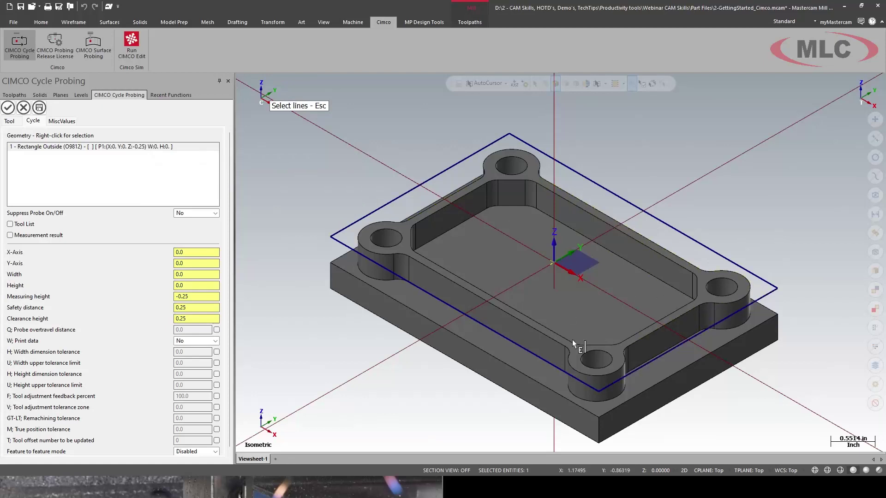
click(555, 341)
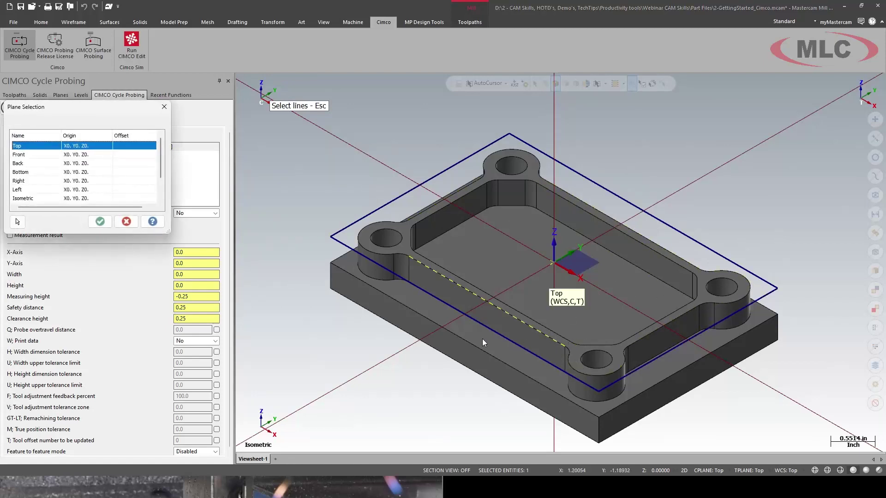
click(100, 221)
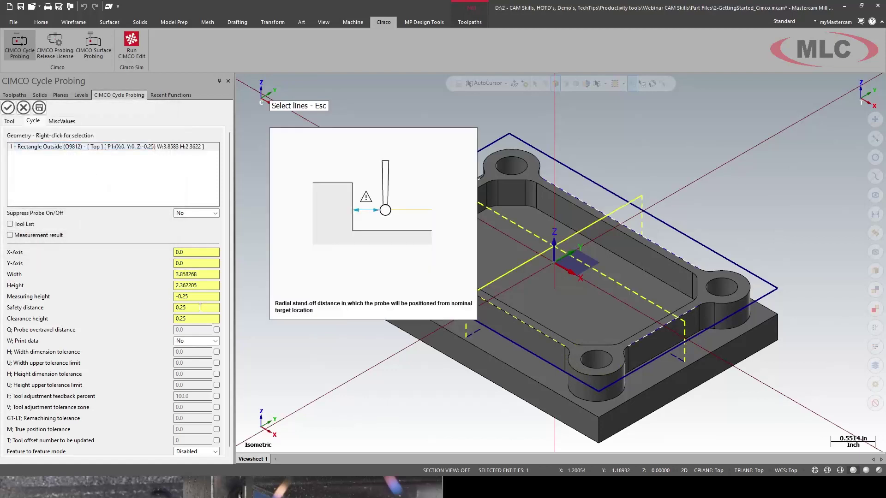
mouse_move(203, 318)
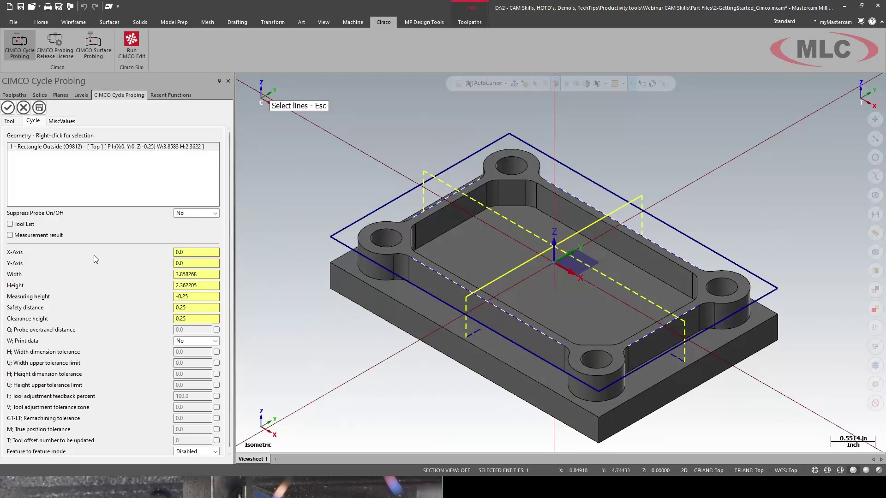
click(29, 238)
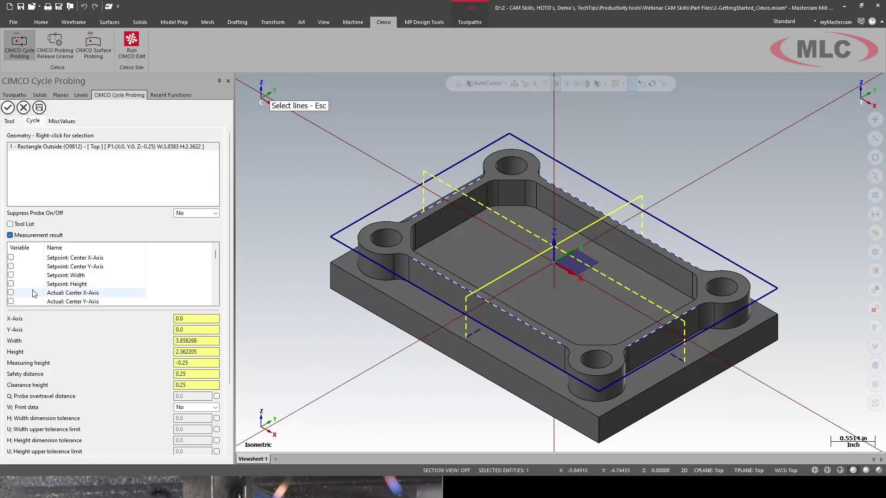
- Store Actual Width in #10000 and Actual Height in #10001, then accept the cycle as operation 9
scroll(28, 294, down, 3)
scroll(28, 295, down, 3)
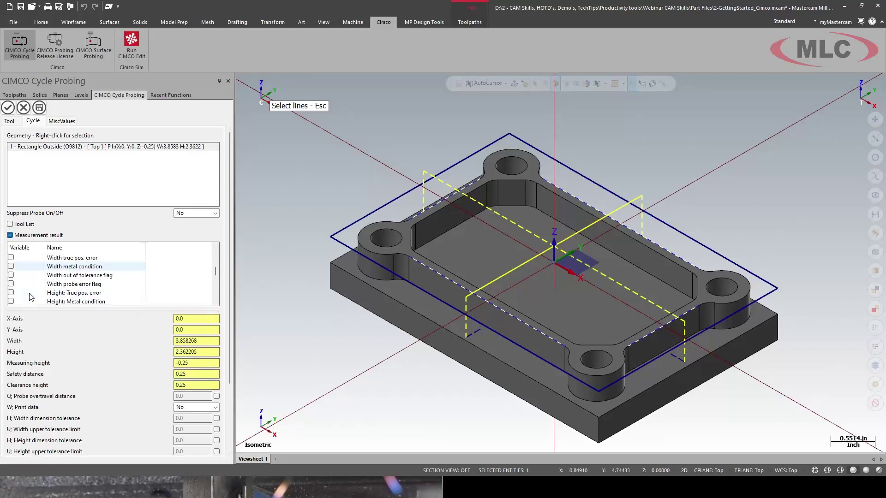
scroll(33, 297, down, 3)
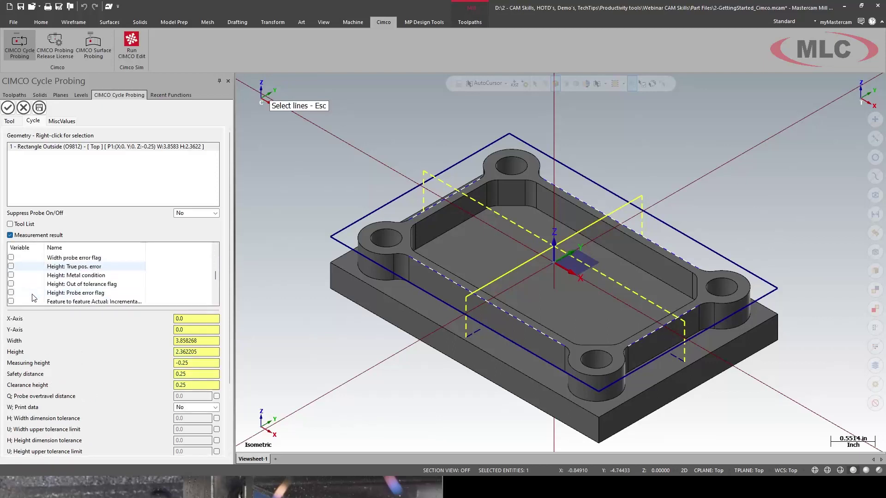
scroll(33, 296, up, 2)
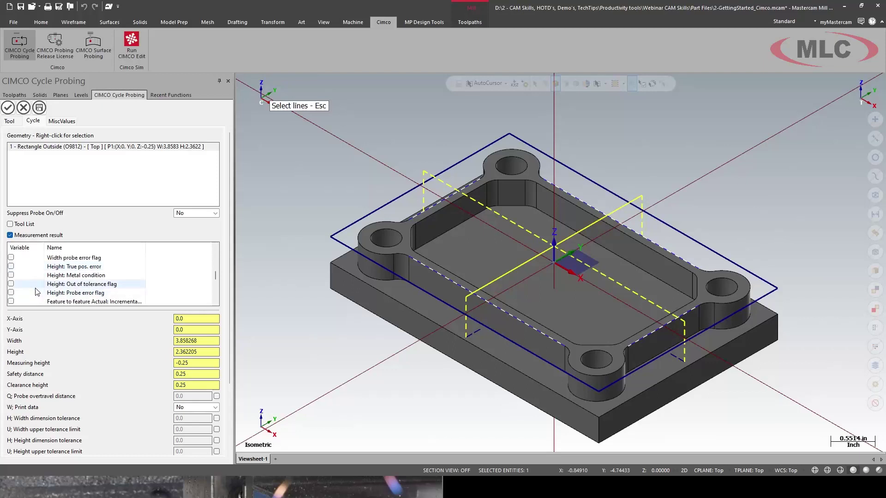
scroll(37, 294, up, 3)
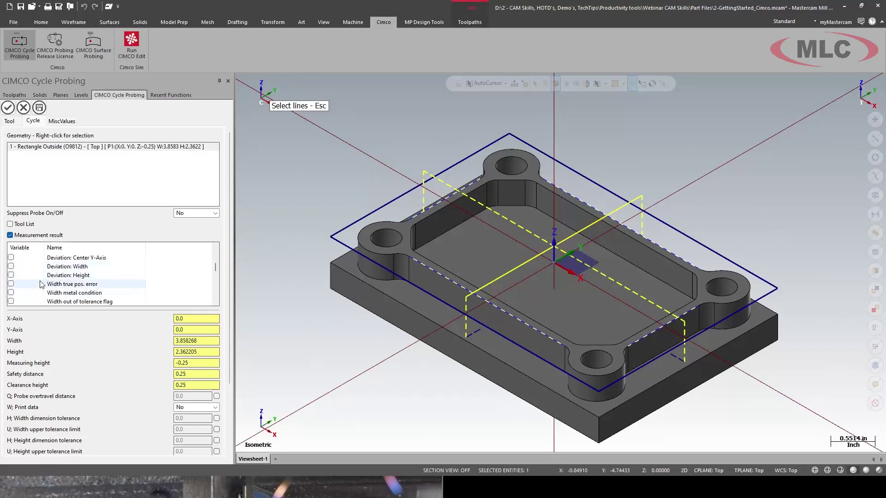
scroll(51, 297, down, 1)
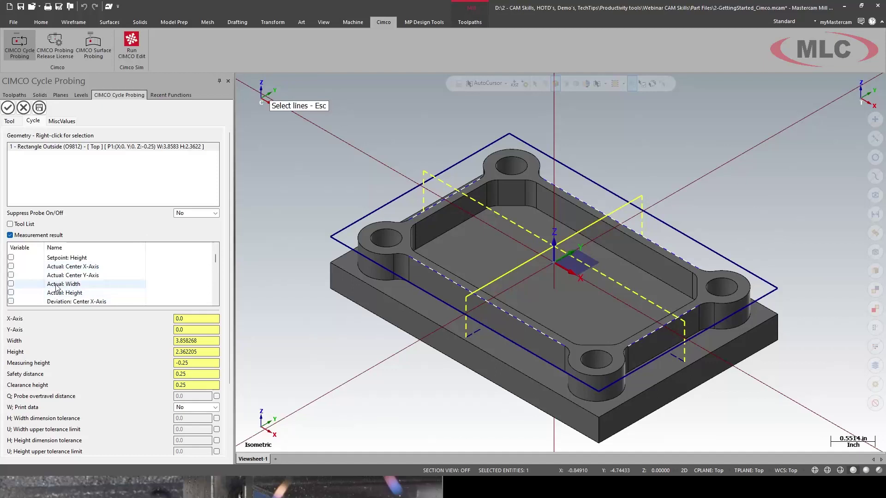
click(11, 285)
click(46, 292)
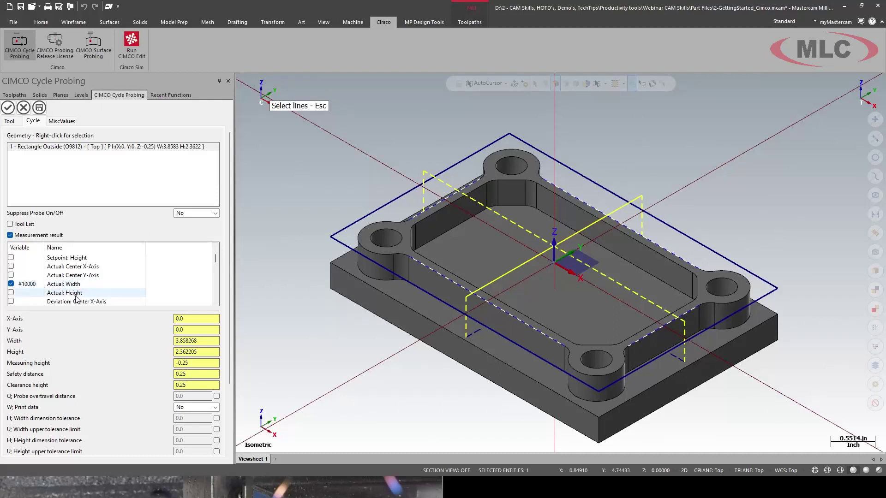
click(11, 293)
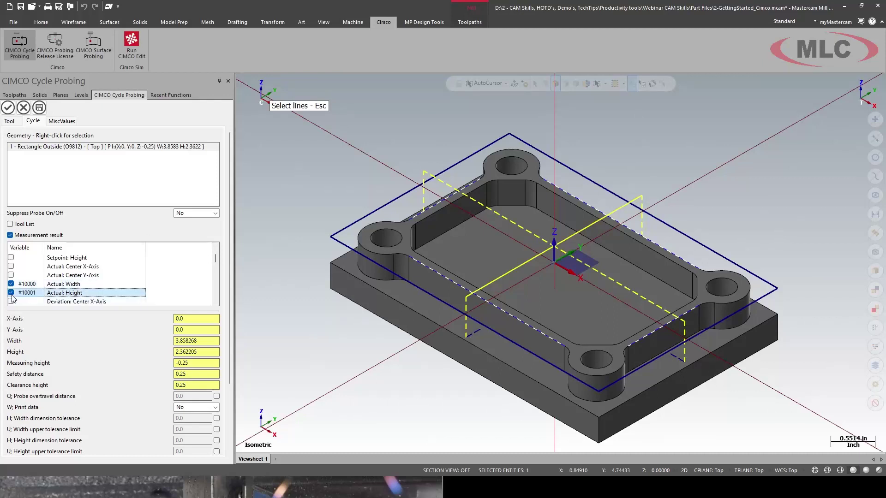
click(8, 108)
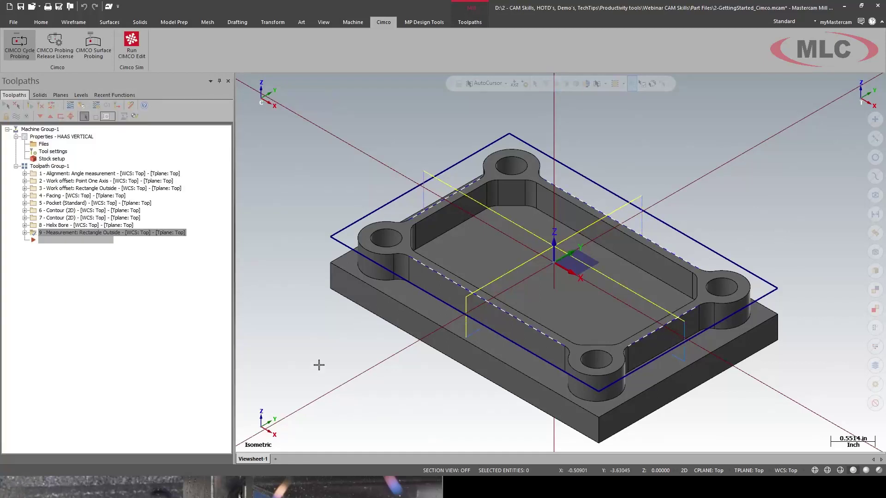
- Add a Rectangle Inside cycle on the inner pocket edge on the Top plane (3.622047 × 2.125984)
click(19, 55)
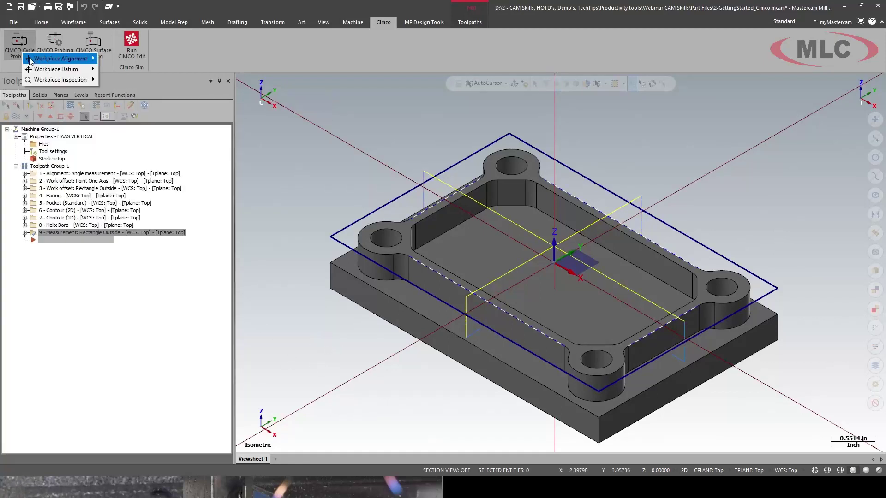
mouse_move(43, 83)
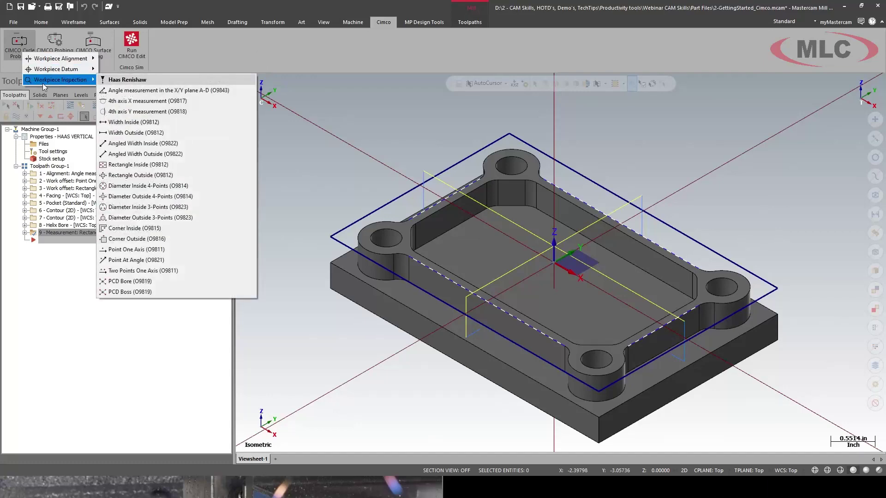
mouse_move(169, 189)
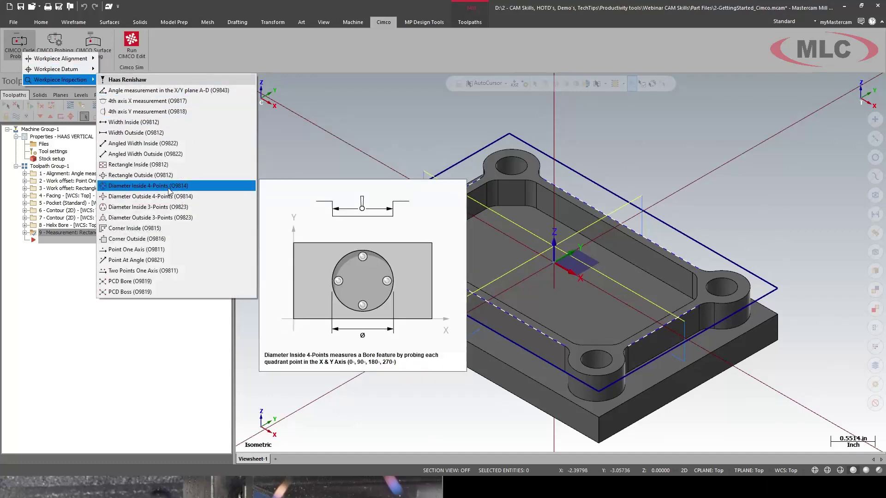
click(155, 166)
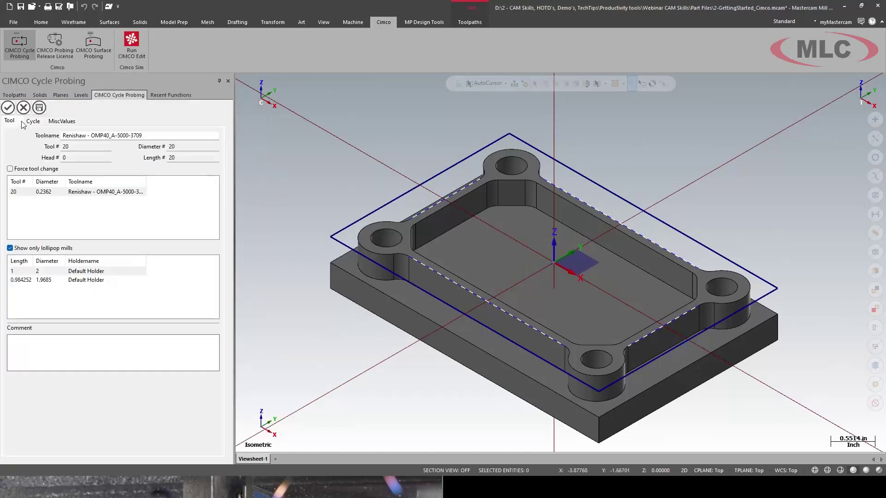
click(33, 122)
right_click(64, 146)
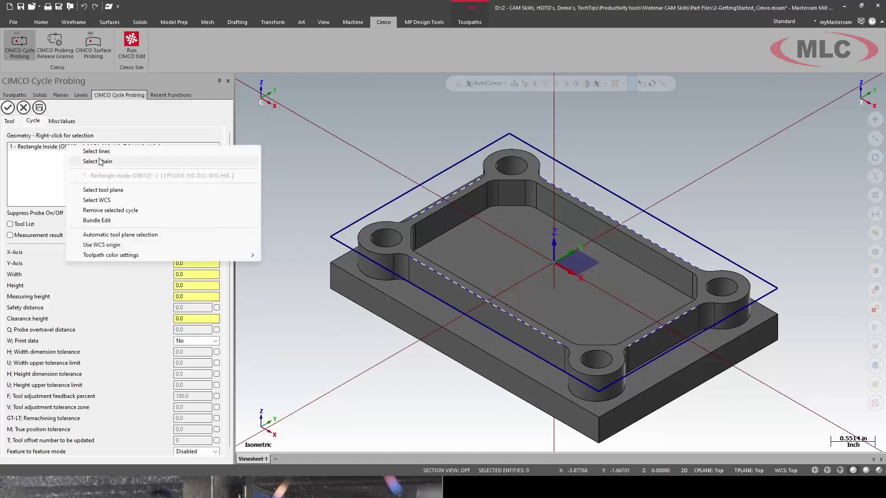
click(118, 151)
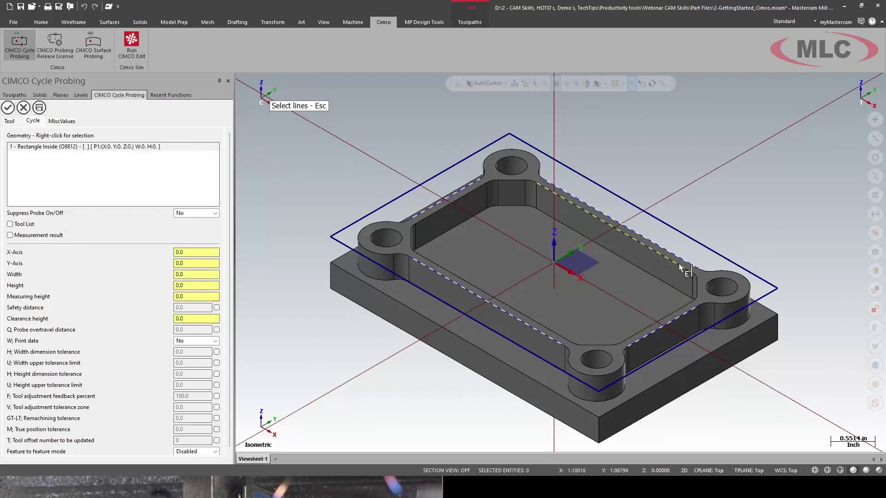
click(489, 296)
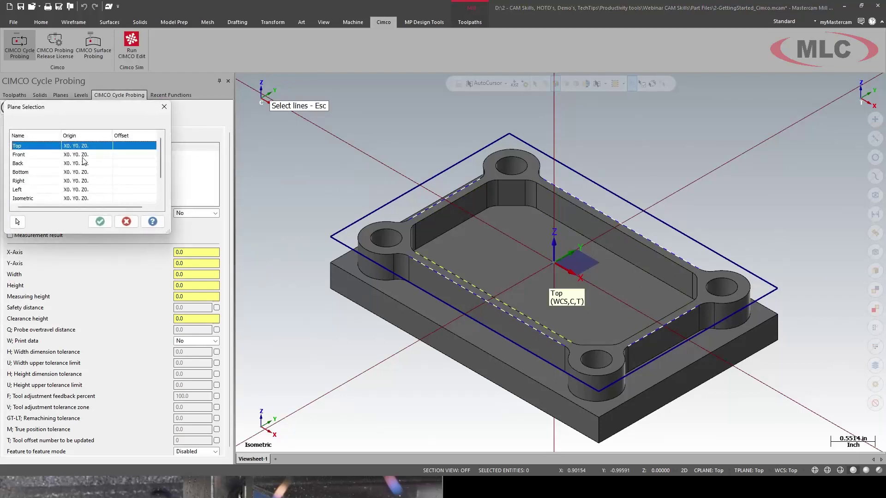
click(100, 222)
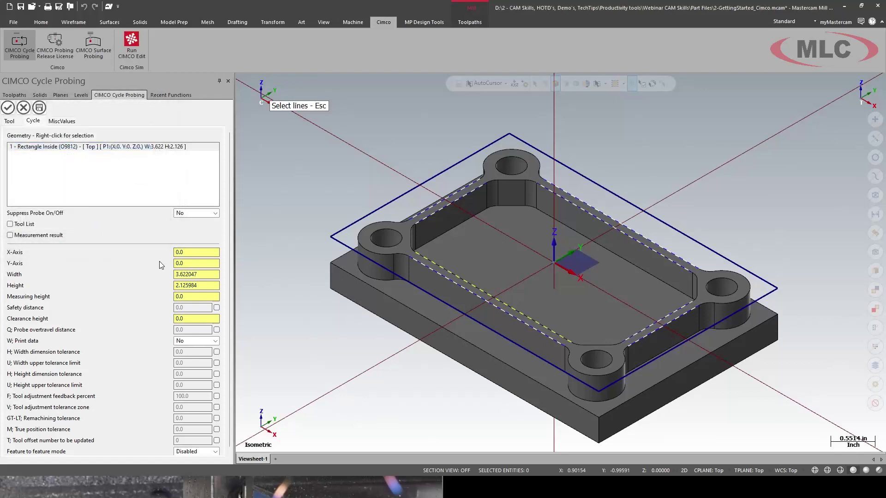
- Set measuring height -0.25 and clearance 0.25, leave measurement result off, and accept as operation 10
click(212, 296)
double_click(211, 296)
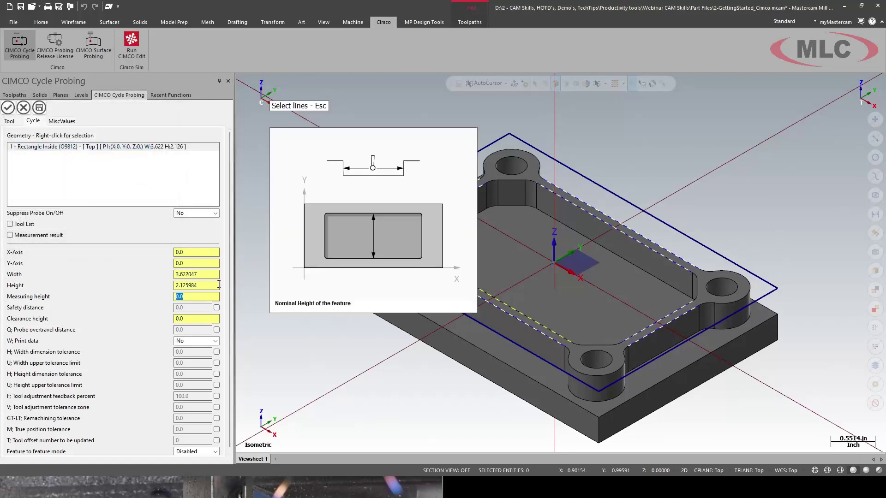
text(-.25)
key(Tab)
text(.)
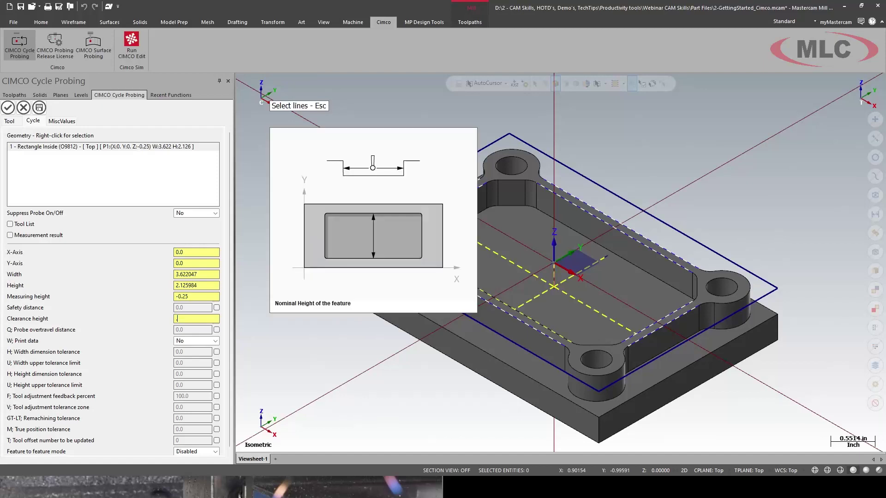
text(25)
key(Return)
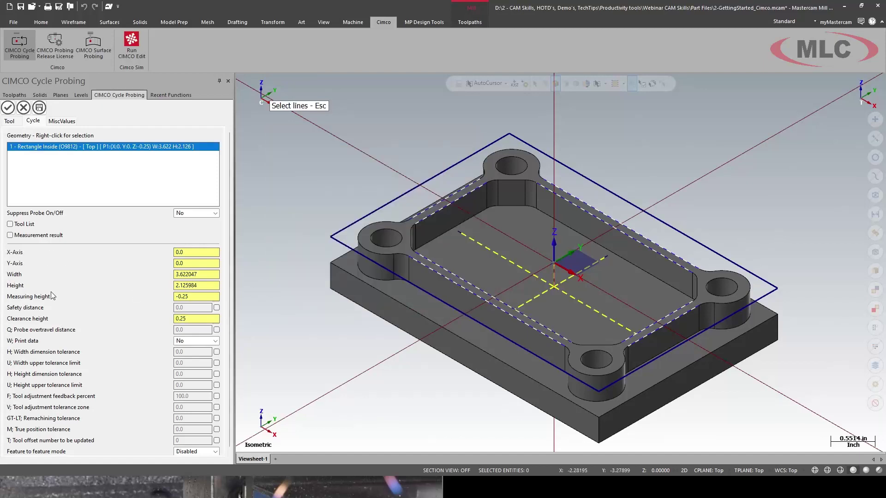
click(23, 234)
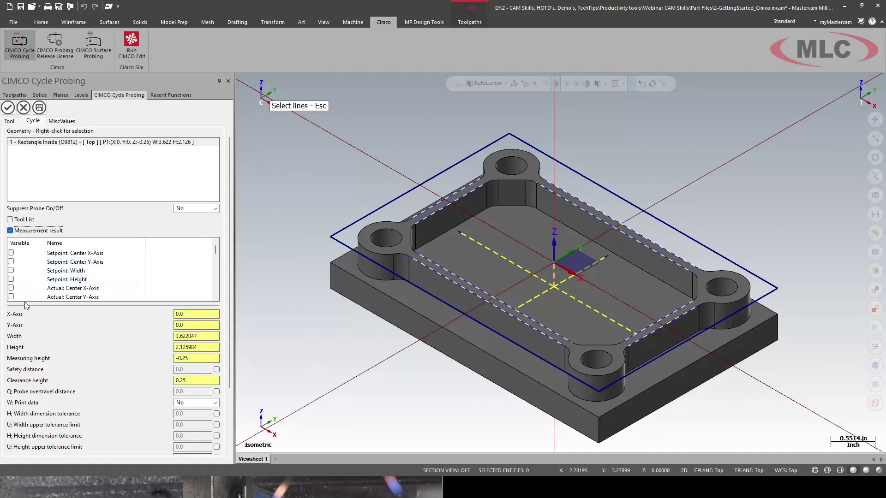
click(13, 233)
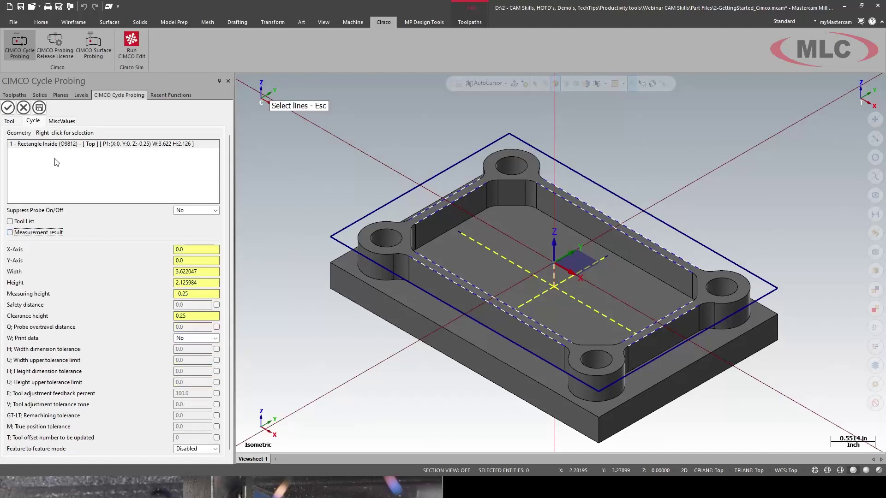
click(8, 109)
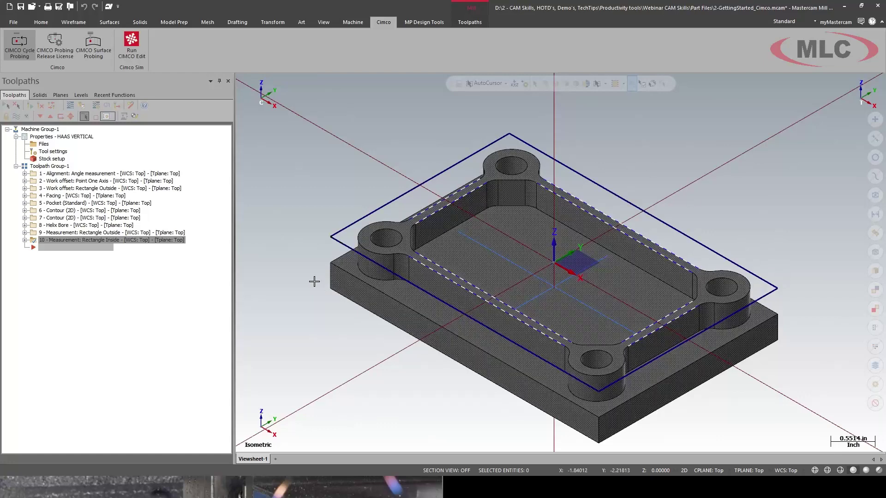
- Start a Diameter Outside 3-Points cycle and add the left corner boss arc on the Top plane
click(15, 46)
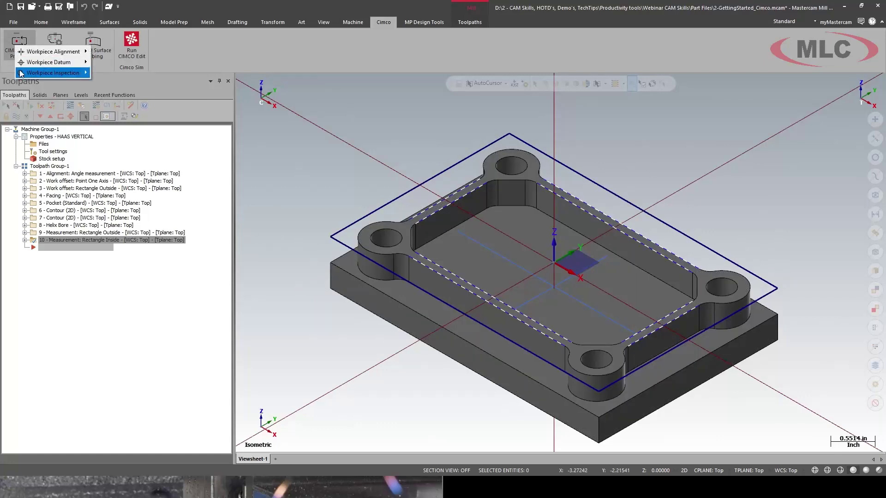
mouse_move(21, 73)
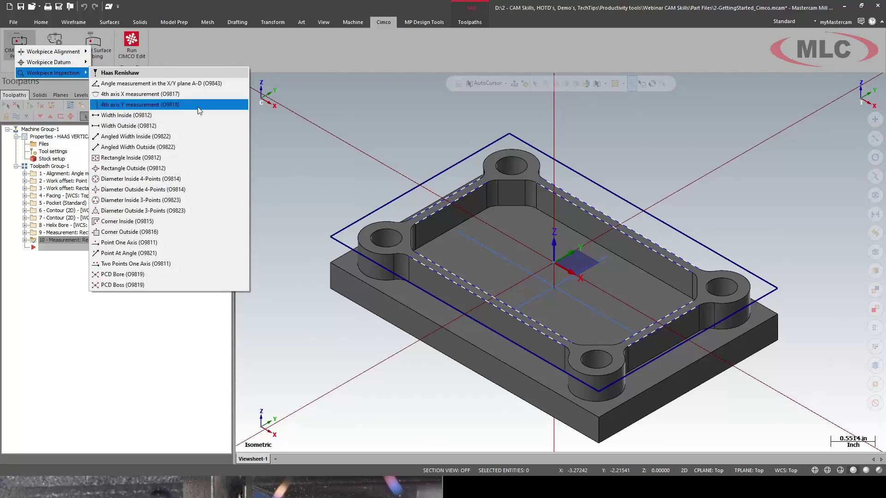
mouse_move(200, 133)
mouse_move(180, 212)
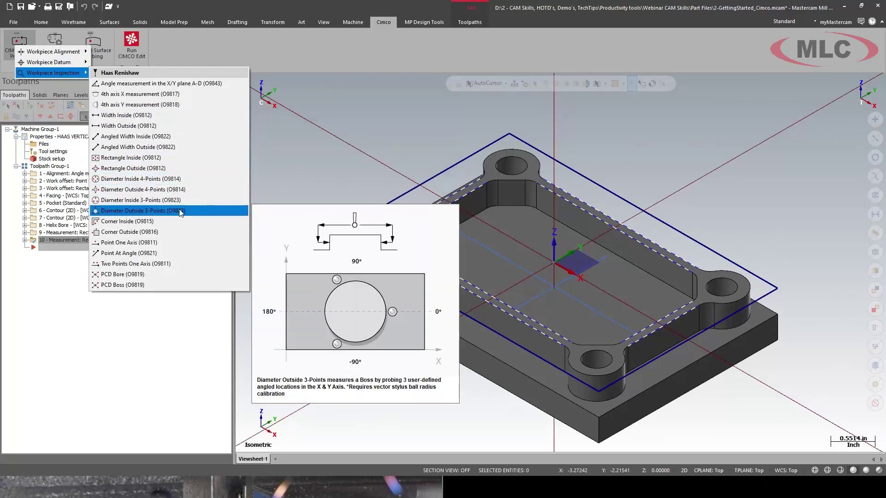
click(178, 213)
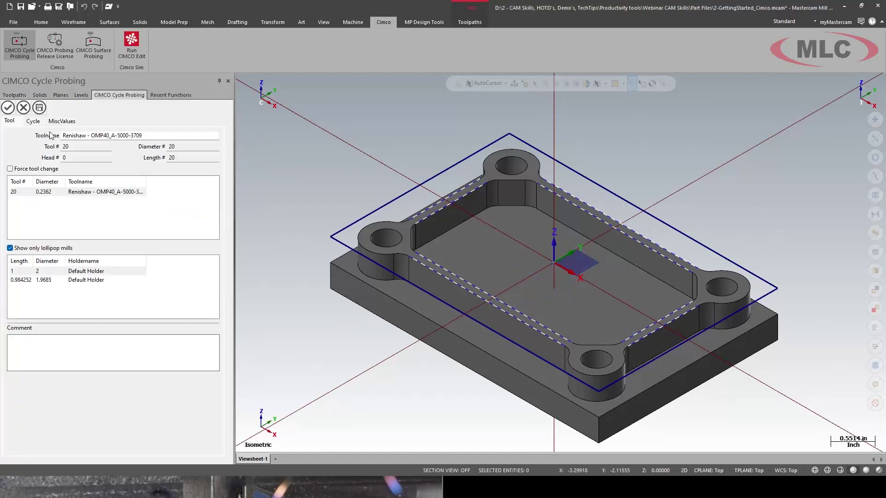
click(35, 122)
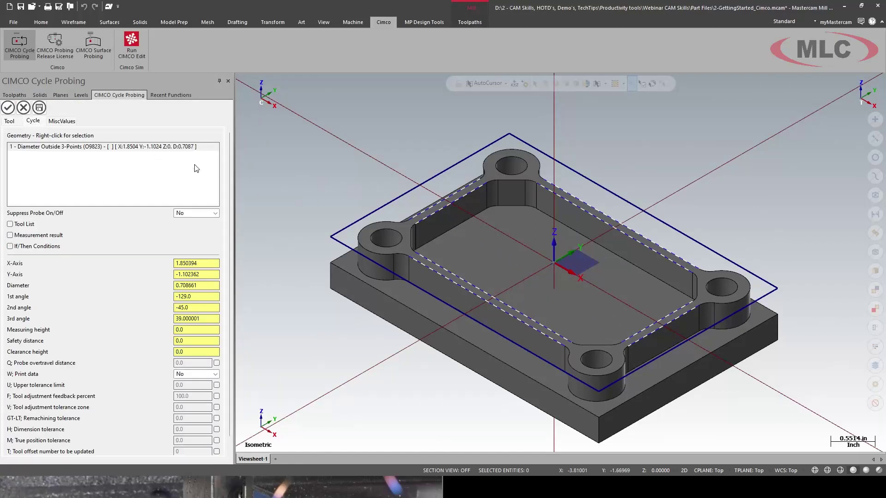
right_click(143, 149)
click(157, 154)
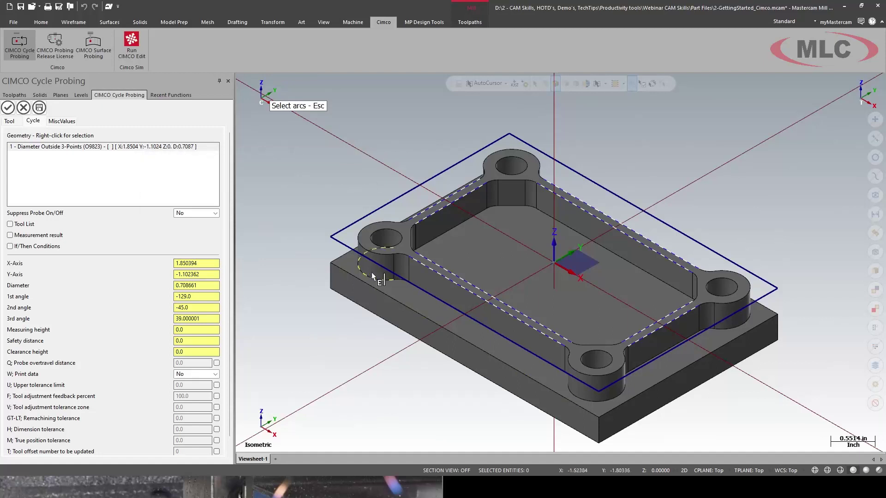
click(367, 250)
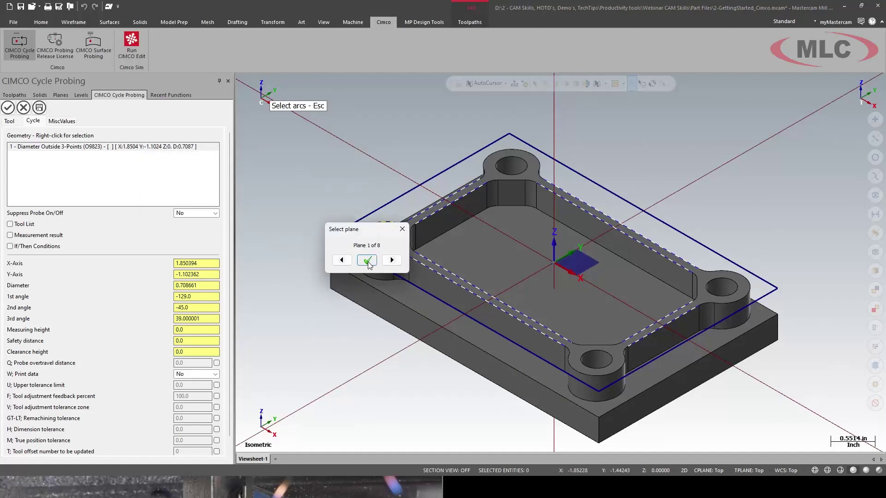
click(369, 266)
click(100, 222)
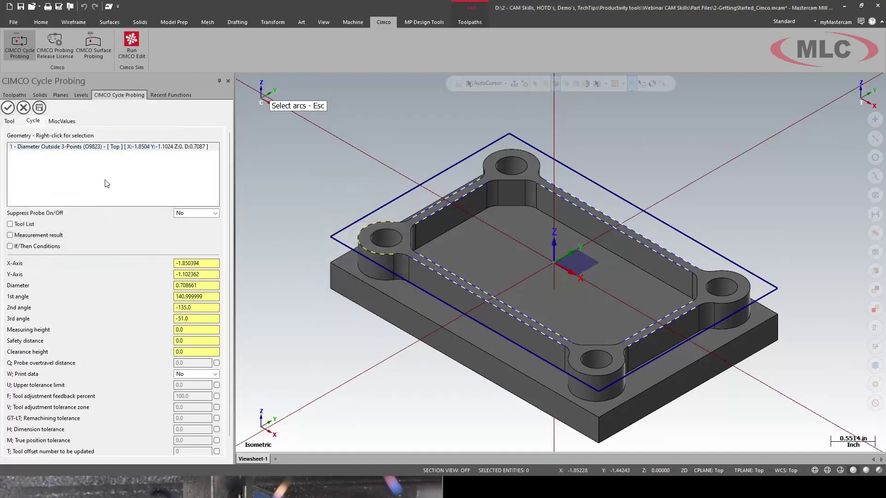
- Add the back, right and front corner boss arcs to the cycle, each on the Top plane
right_click(106, 179)
click(133, 182)
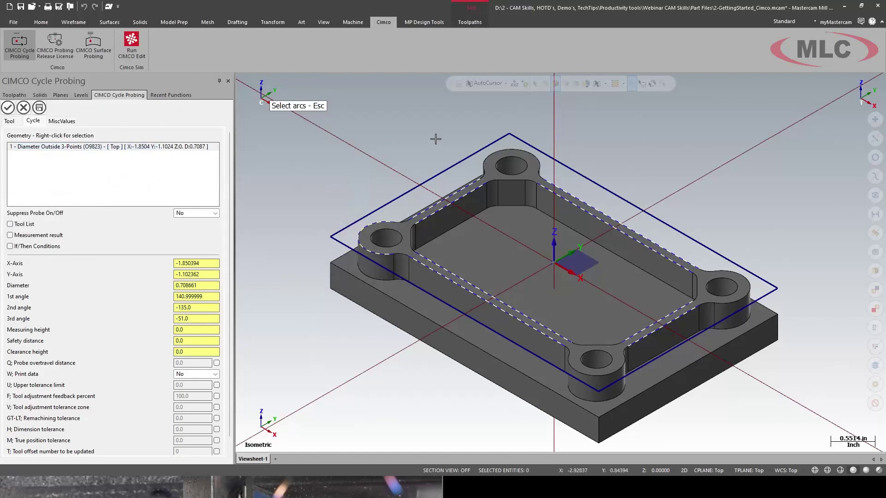
click(492, 158)
click(493, 168)
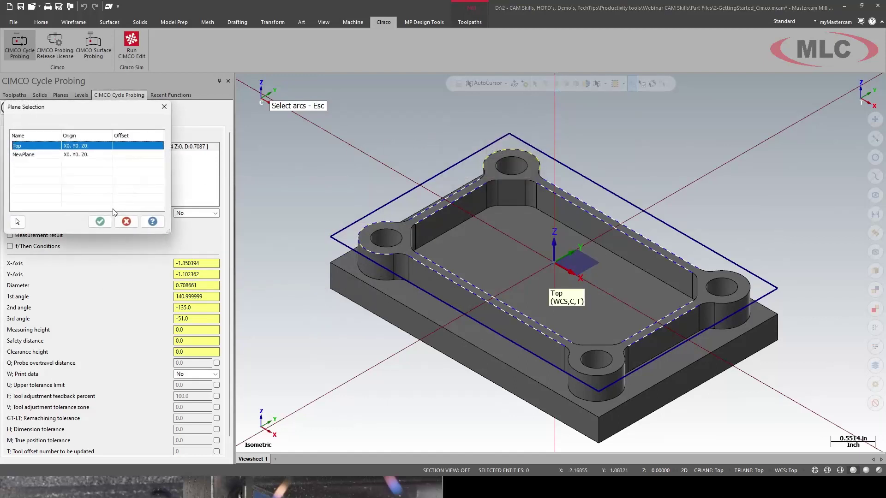
click(99, 222)
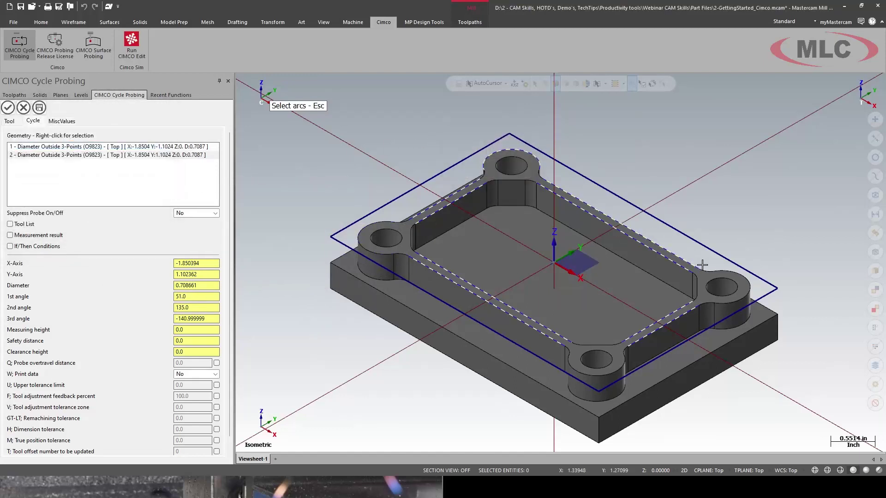
right_click(132, 168)
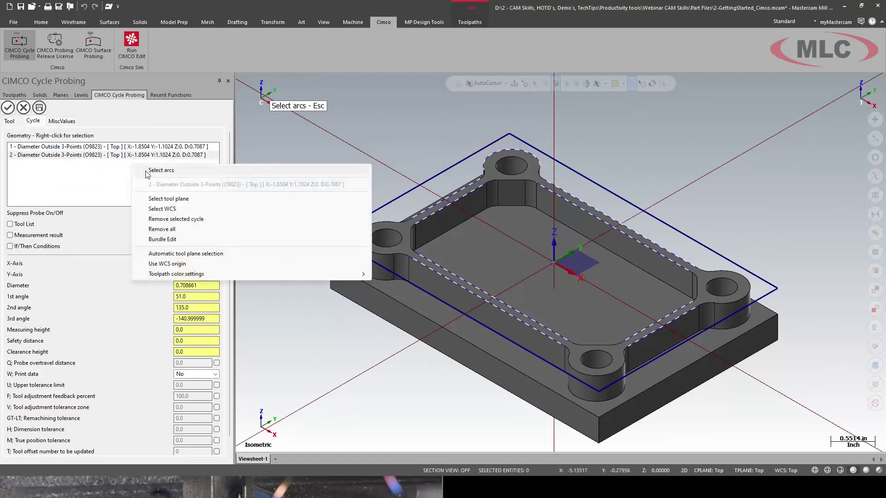
click(152, 170)
click(680, 290)
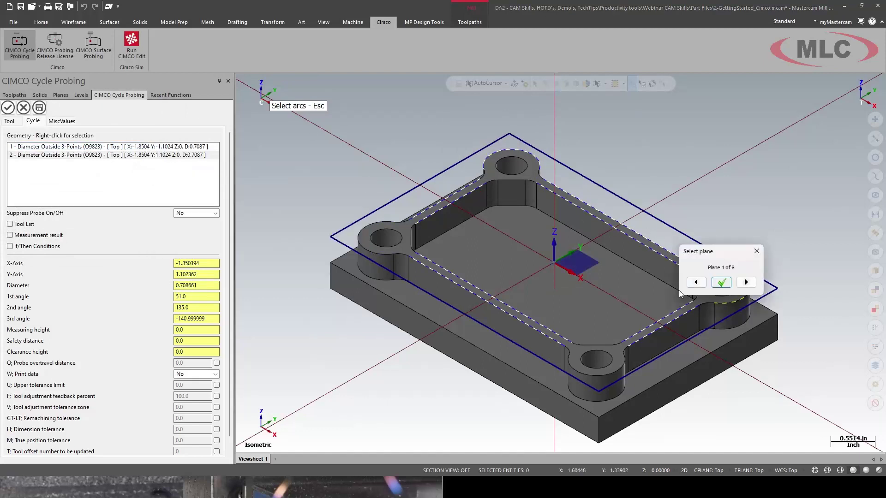
click(721, 282)
click(100, 221)
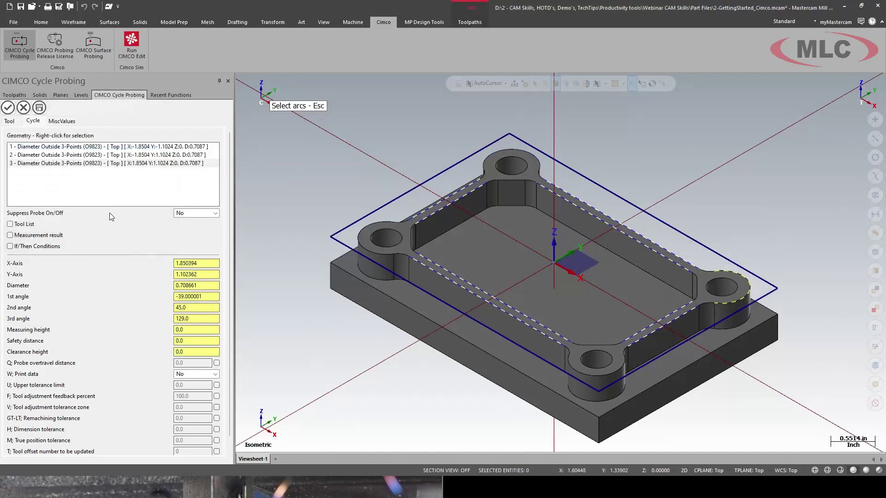
right_click(123, 182)
click(147, 191)
click(588, 373)
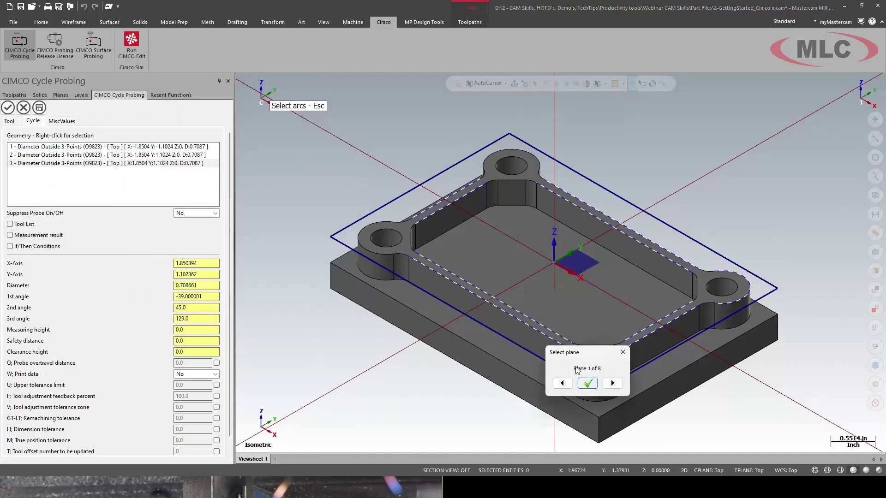
click(587, 383)
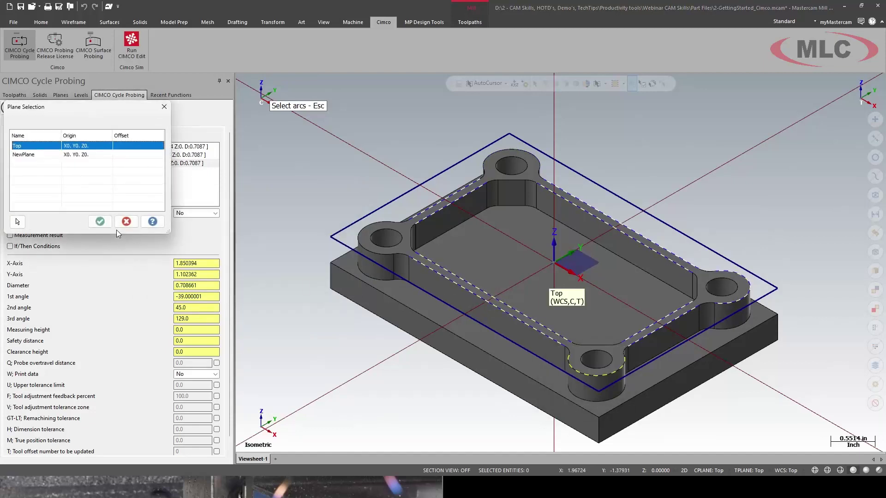
click(100, 221)
- Give the first boss probe a -0.25 measuring height and 0.25 safety distance
click(136, 149)
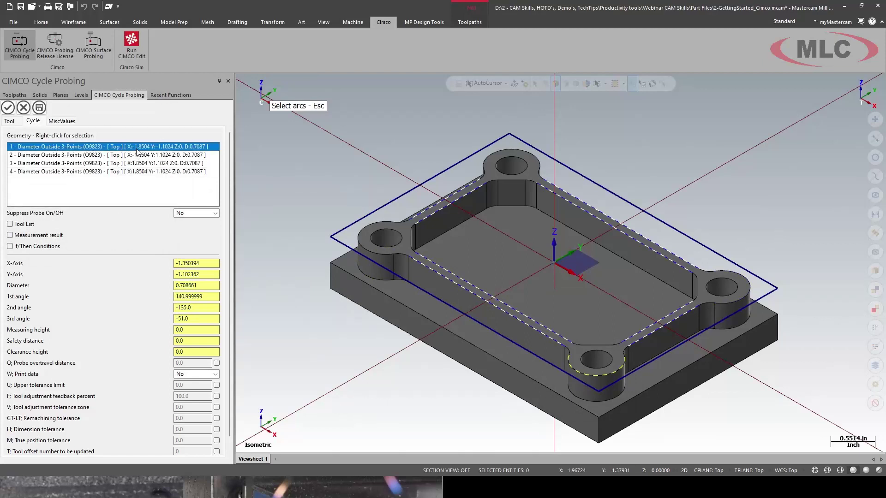
click(190, 329)
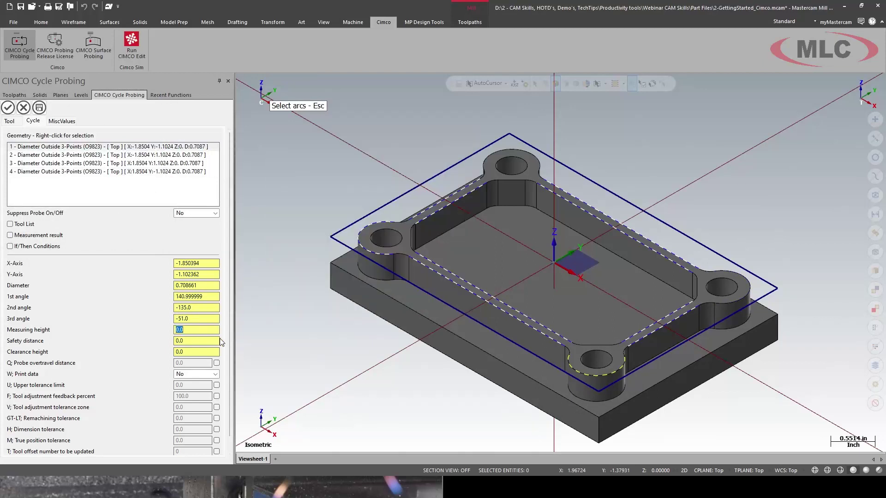
text(-.25)
key(Tab)
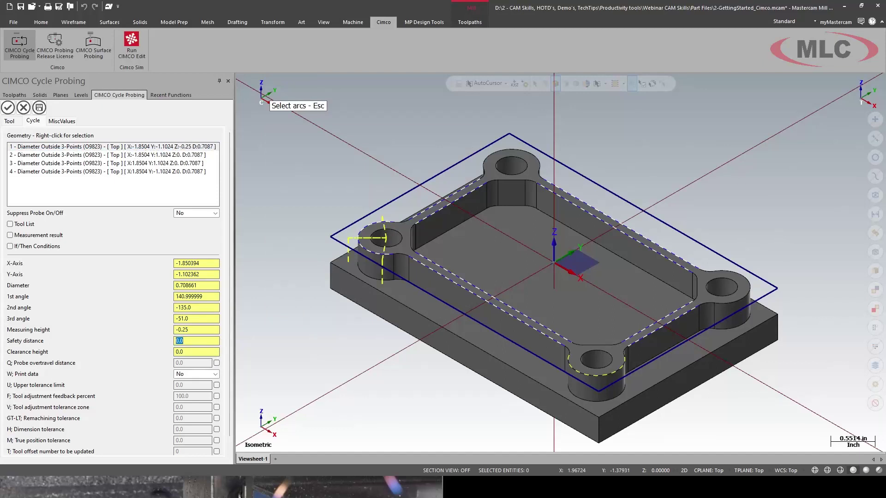
key(Tab)
text(.25)
key(Tab)
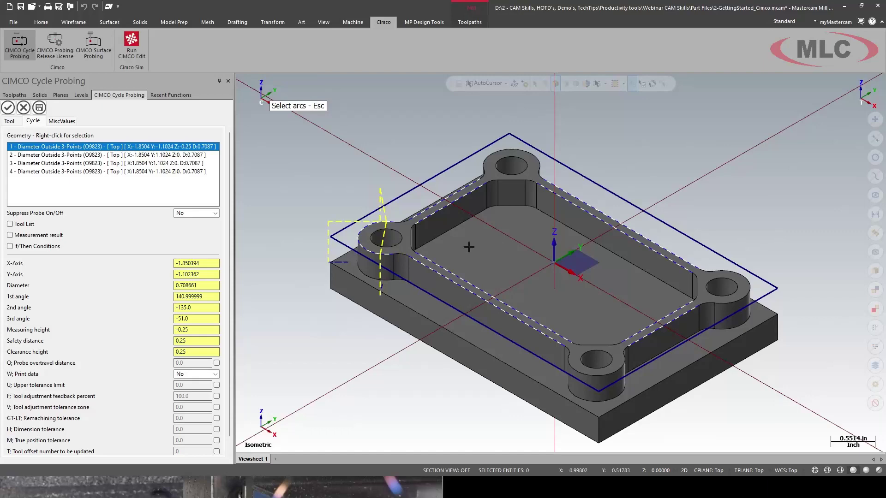
- Change the first boss probe's 3rd angle to -55
middle_drag(450, 245, 442, 327)
scroll(416, 328, up, 4)
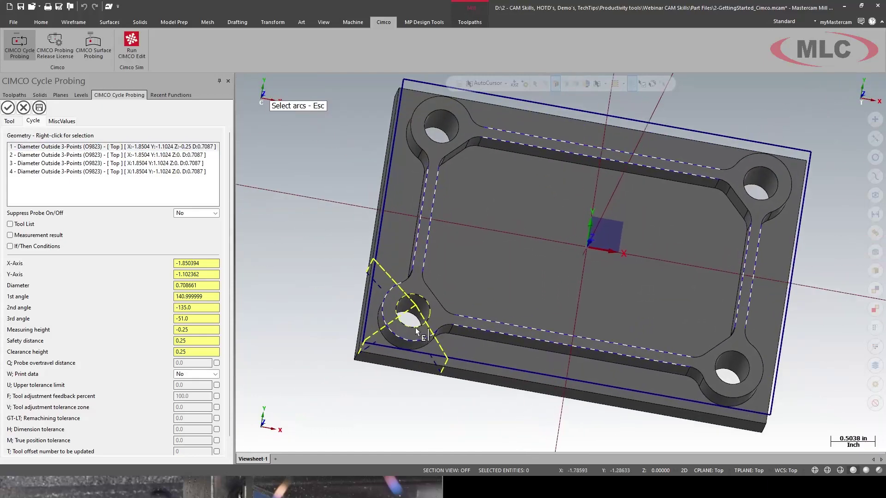
scroll(390, 332, down, 4)
mouse_move(209, 299)
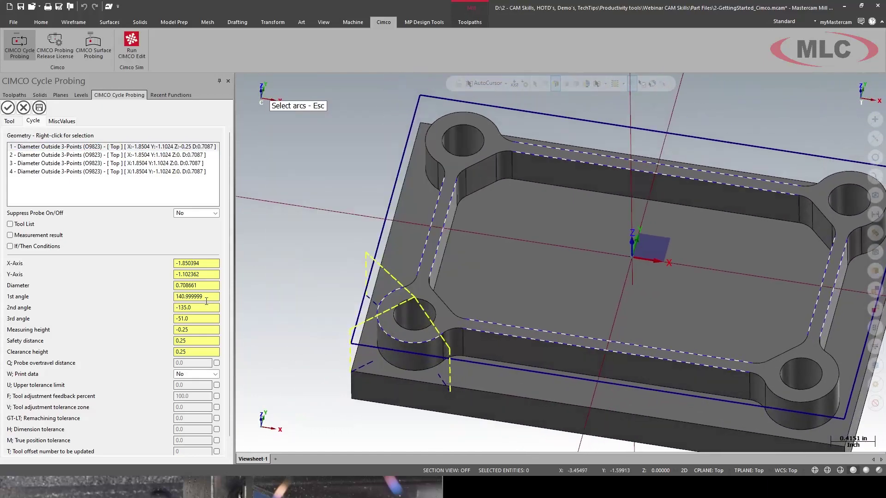
scroll(209, 297, down, 1)
scroll(211, 299, up, 10)
scroll(214, 322, down, 3)
scroll(215, 322, down, 9)
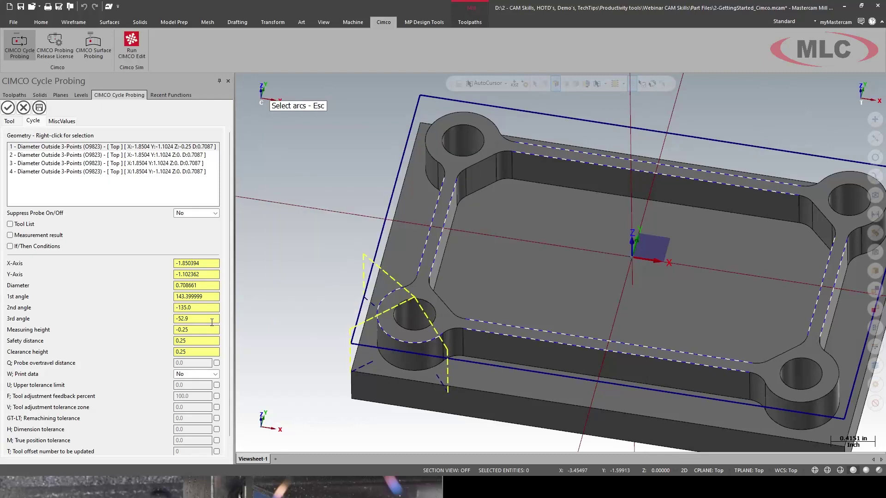
scroll(212, 320, down, 2)
double_click(212, 318)
text(55)
key(Tab)
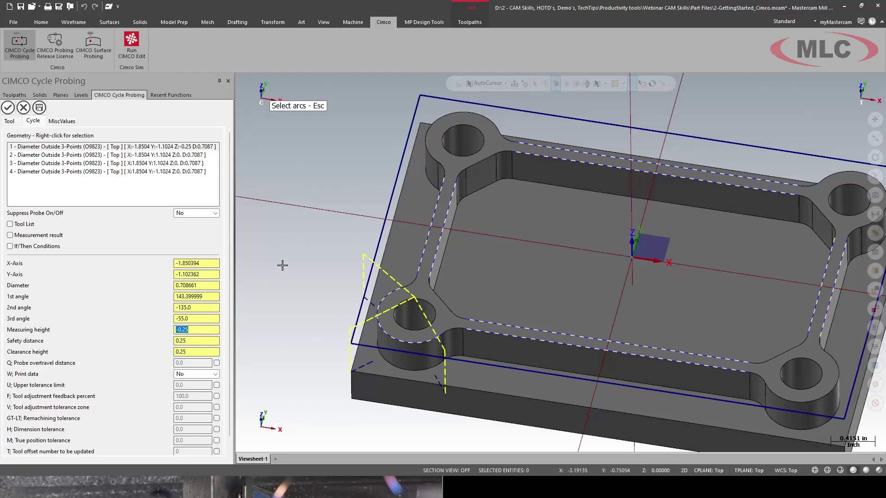
- Review the second and third boss probes, then return to the first
click(200, 156)
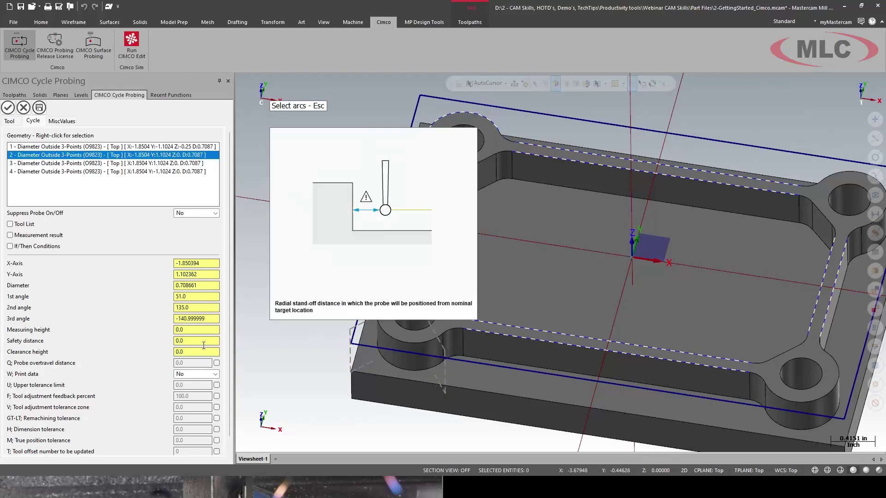
click(197, 165)
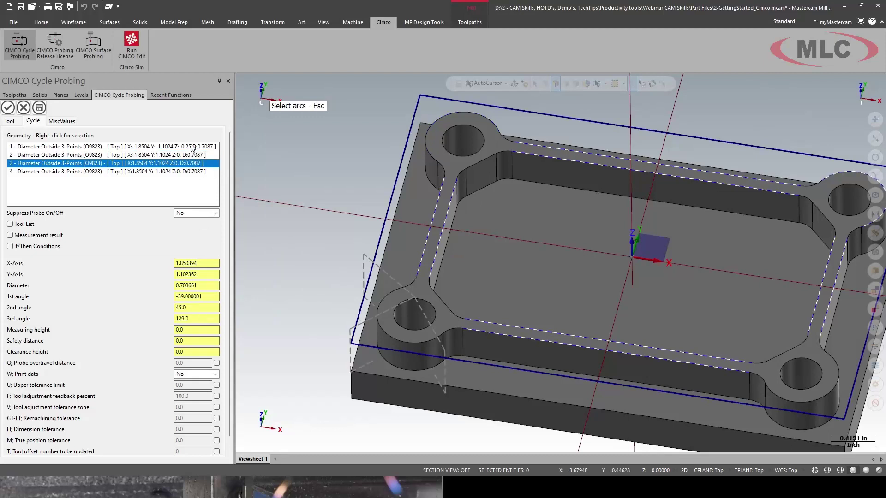
click(192, 148)
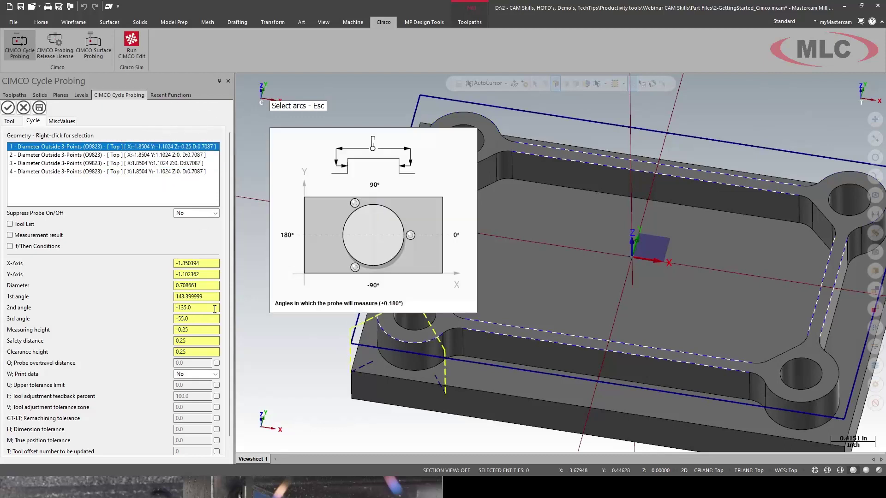
- Save default cycle parameters with only measuring height -0.25, safety distance and clearance height 0.25 kept
click(39, 108)
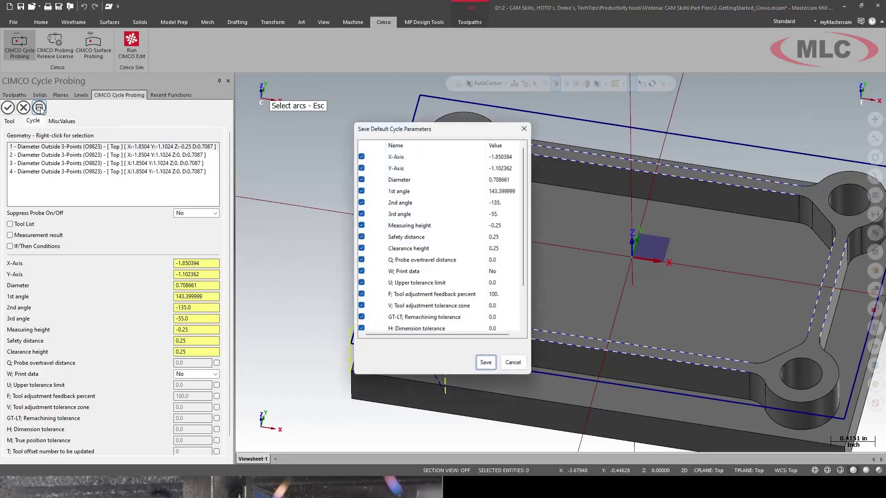
click(361, 167)
click(361, 179)
click(361, 191)
click(361, 202)
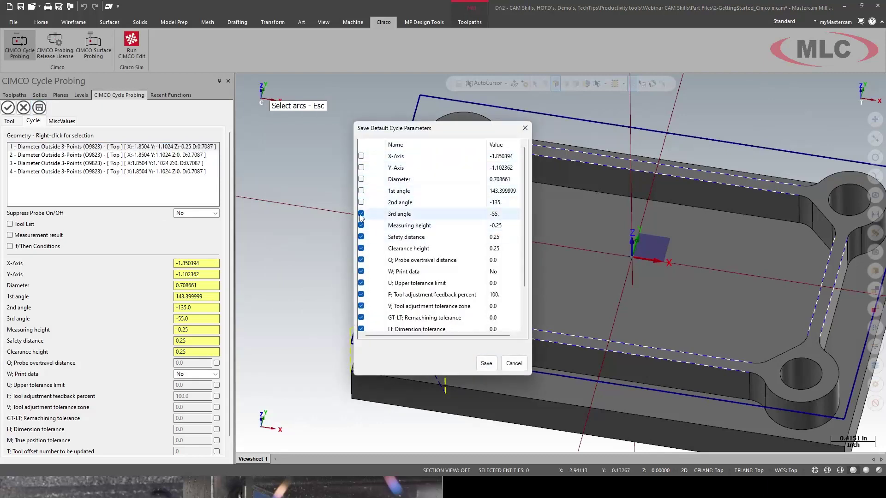
click(361, 213)
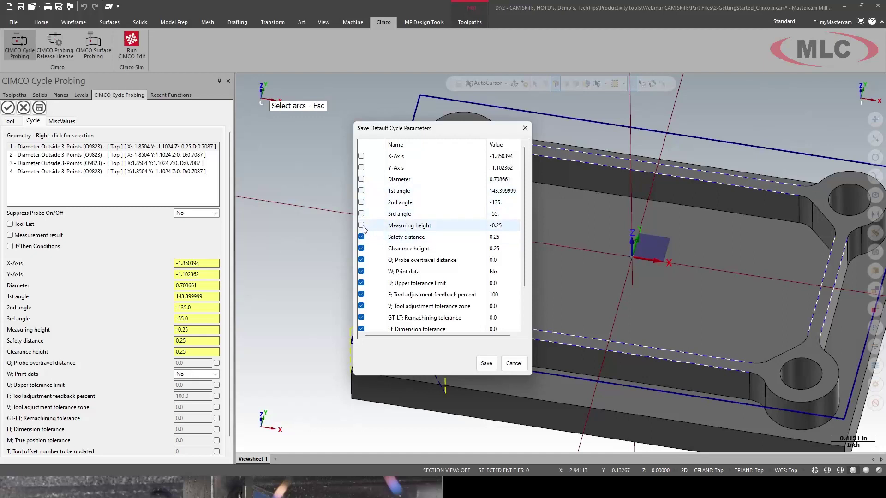
click(361, 225)
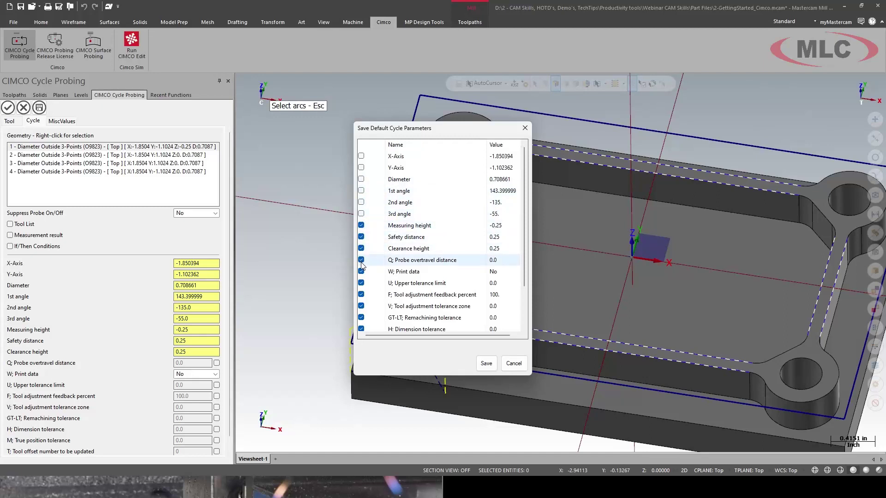
click(361, 260)
click(361, 272)
click(362, 282)
click(361, 294)
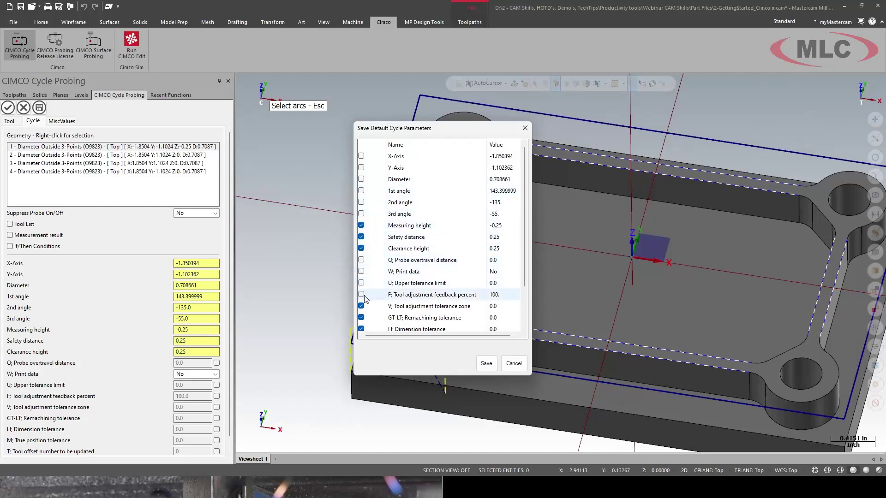
click(361, 306)
click(361, 317)
click(361, 329)
scroll(362, 323, down, 2)
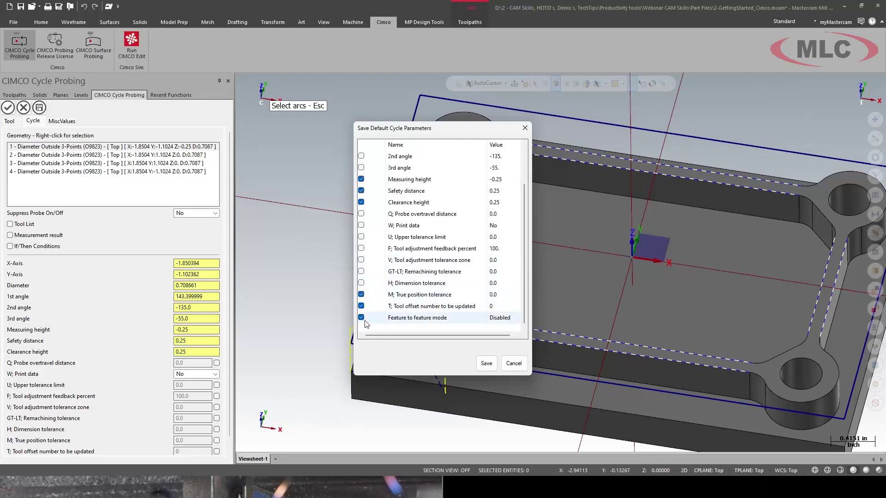
click(361, 294)
click(361, 306)
click(362, 318)
click(486, 364)
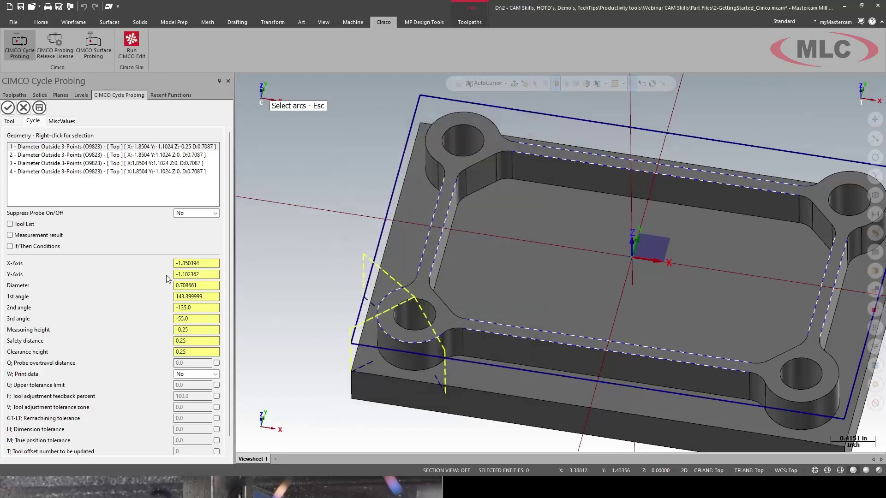
click(150, 155)
- Remove the three extra boss probing cycles from the geometry list
right_click(151, 159)
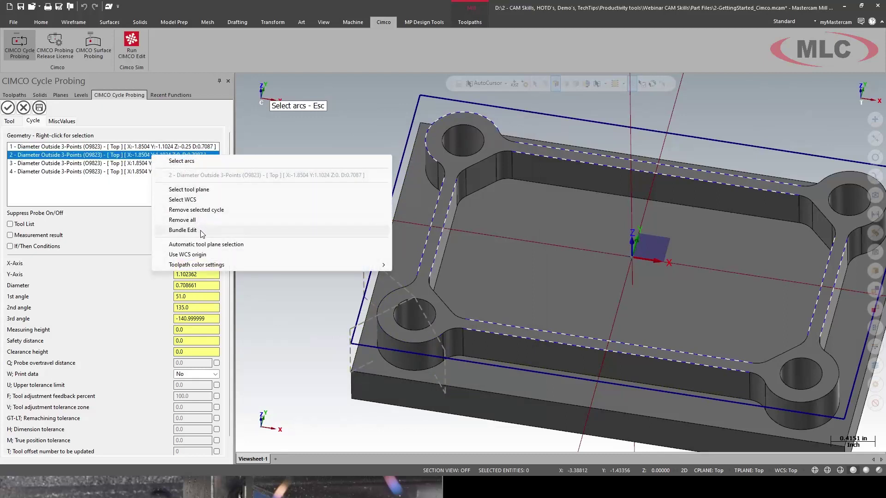
click(210, 212)
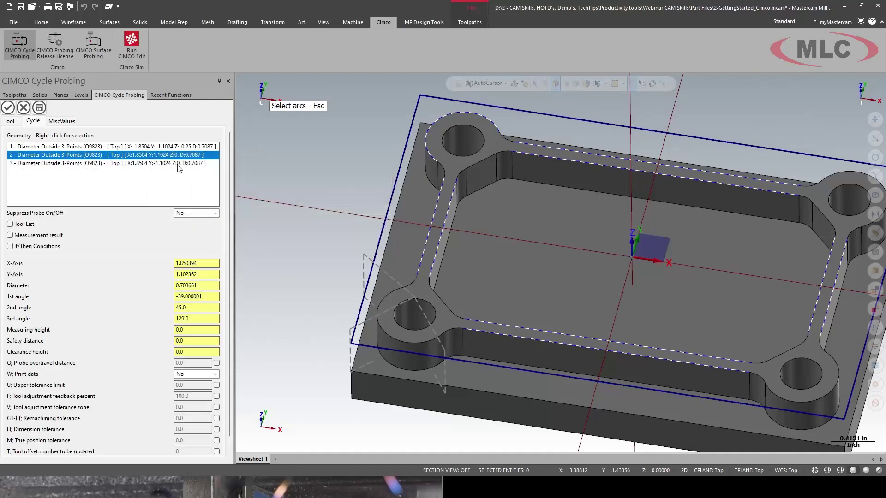
right_click(175, 157)
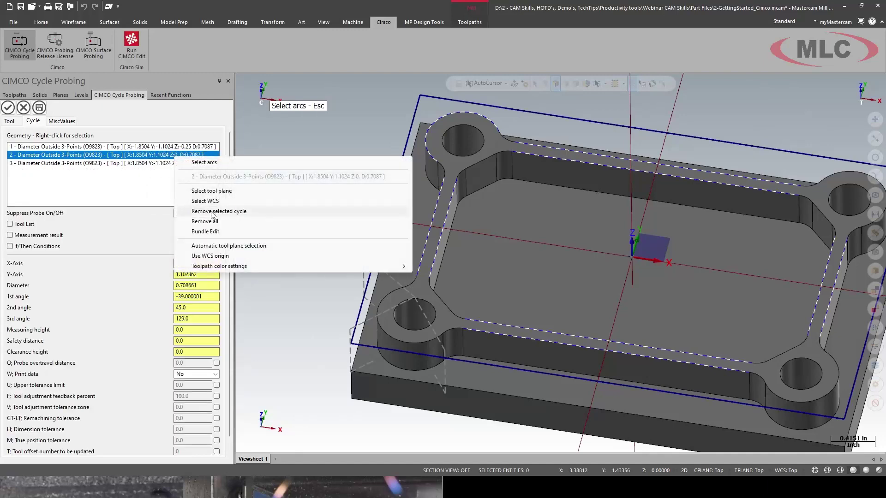
click(212, 211)
right_click(179, 155)
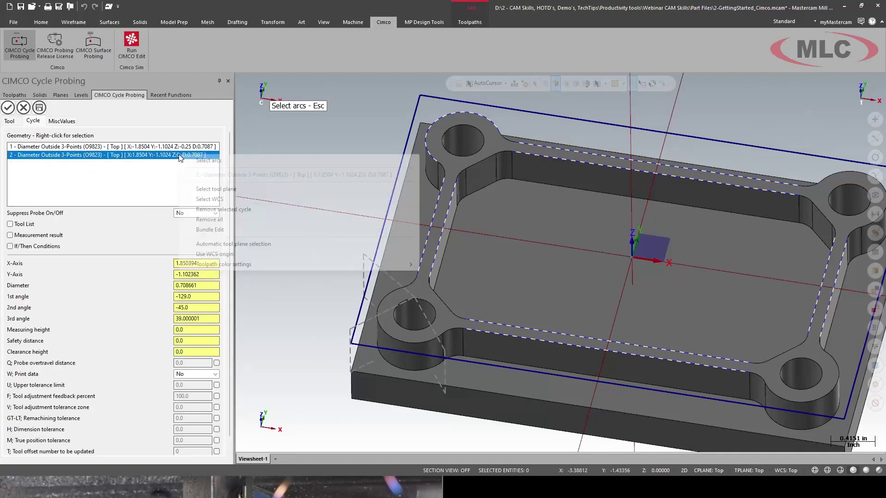
click(214, 212)
- Re-add the top-left, top-right and bottom-right boss arcs as new Top-plane cycles and regenerate the probe path
right_click(164, 174)
click(184, 180)
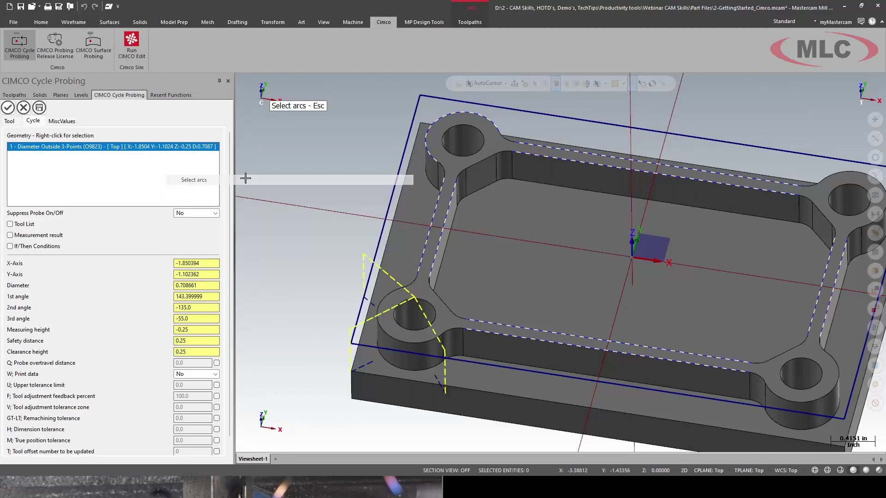
click(440, 140)
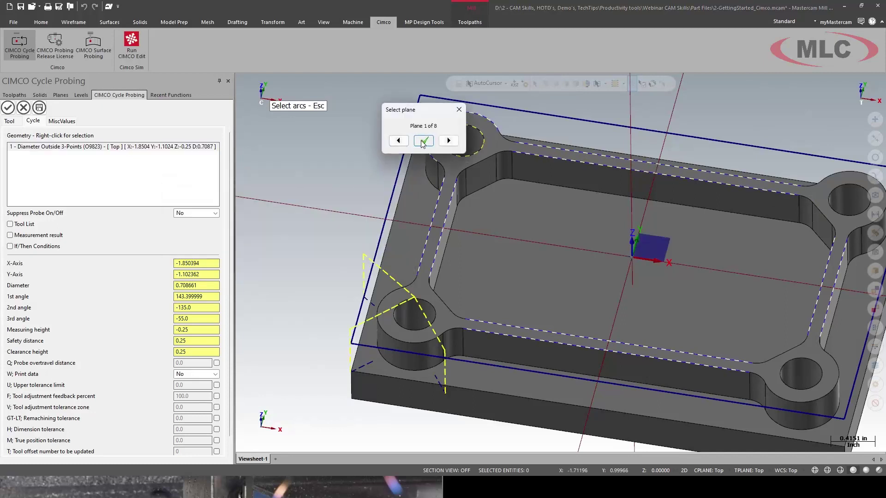
click(423, 141)
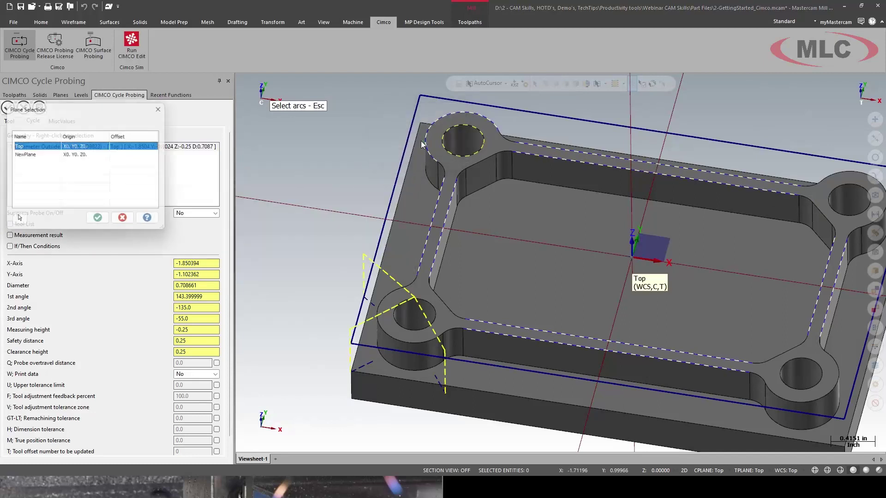
click(100, 222)
right_click(165, 178)
click(185, 182)
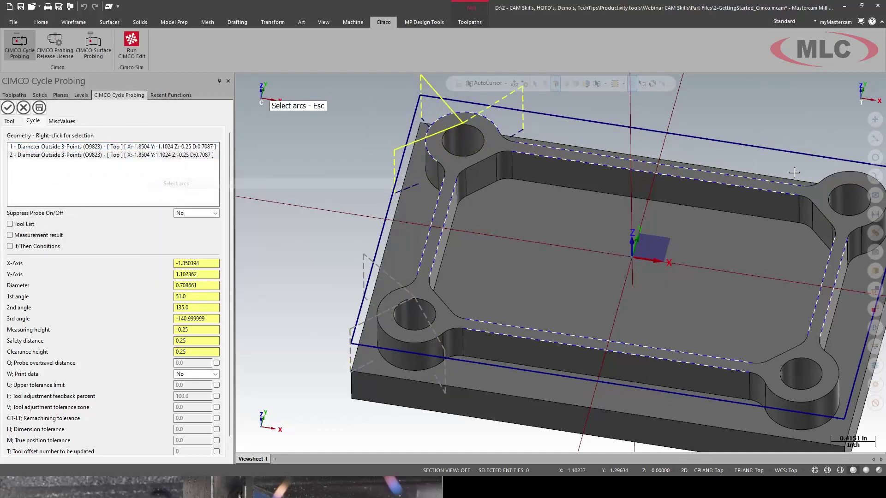
click(840, 181)
click(839, 183)
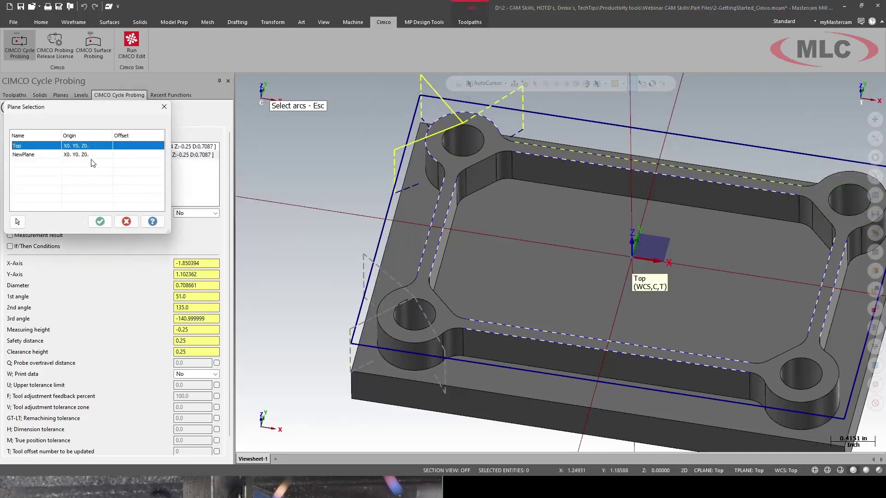
click(100, 222)
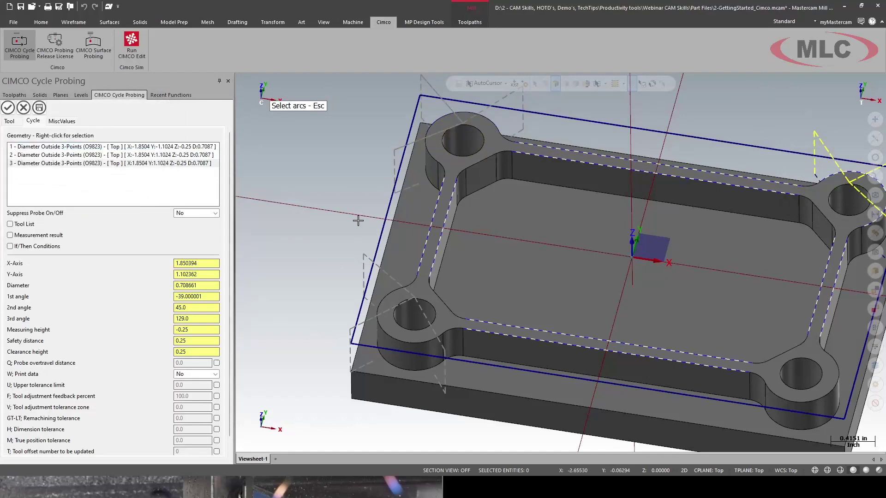
right_click(162, 172)
click(180, 182)
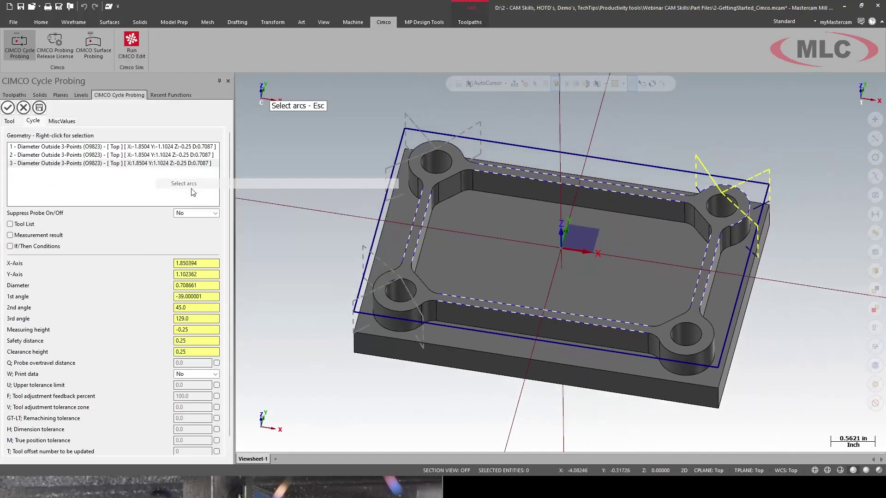
click(685, 361)
click(719, 365)
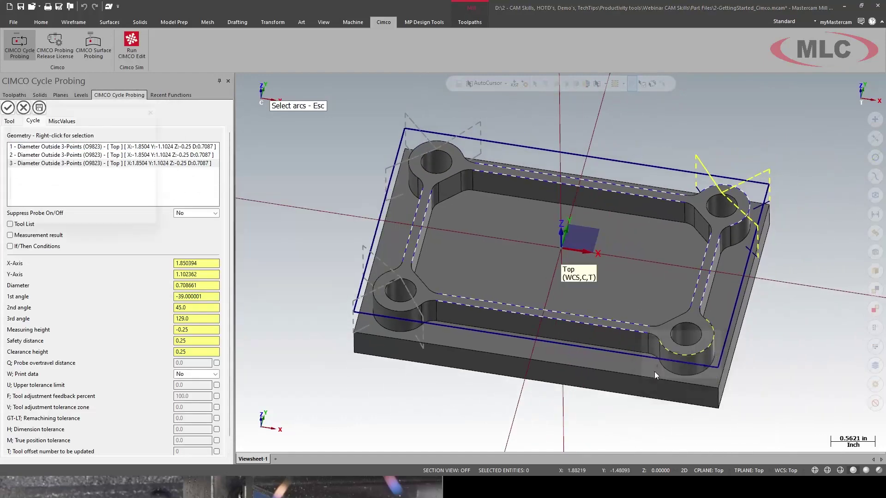
click(100, 222)
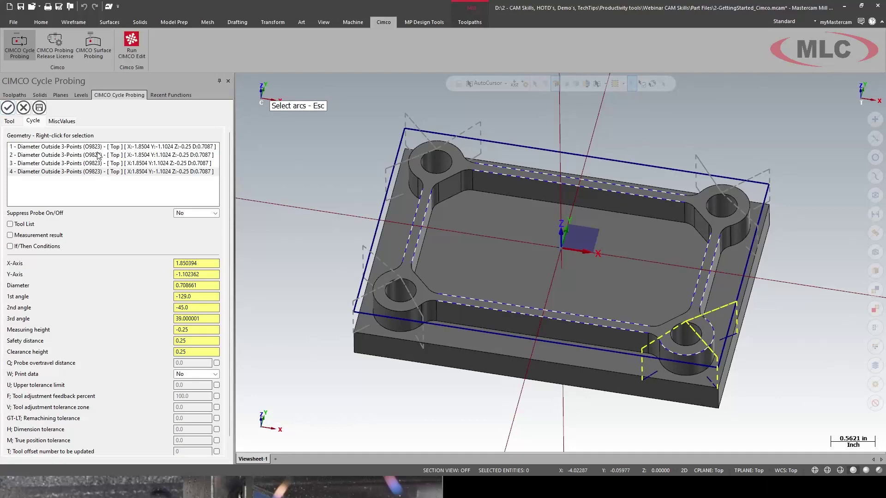
key(alt+1)
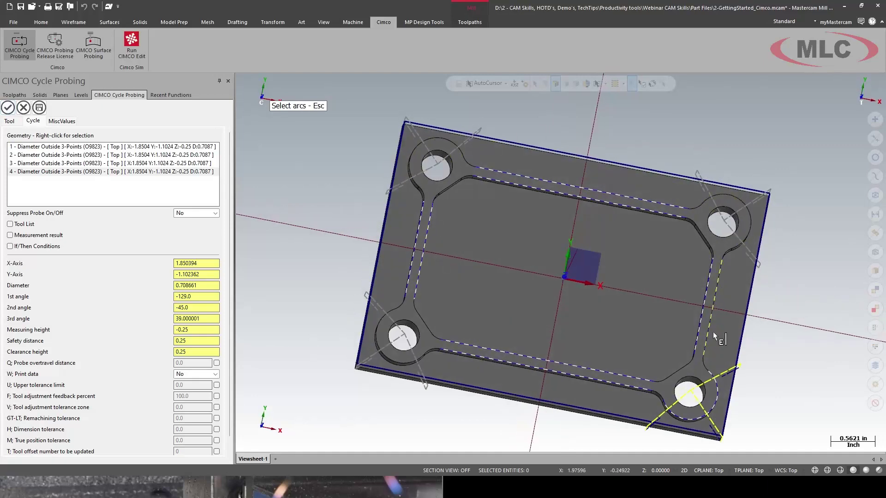
click(7, 109)
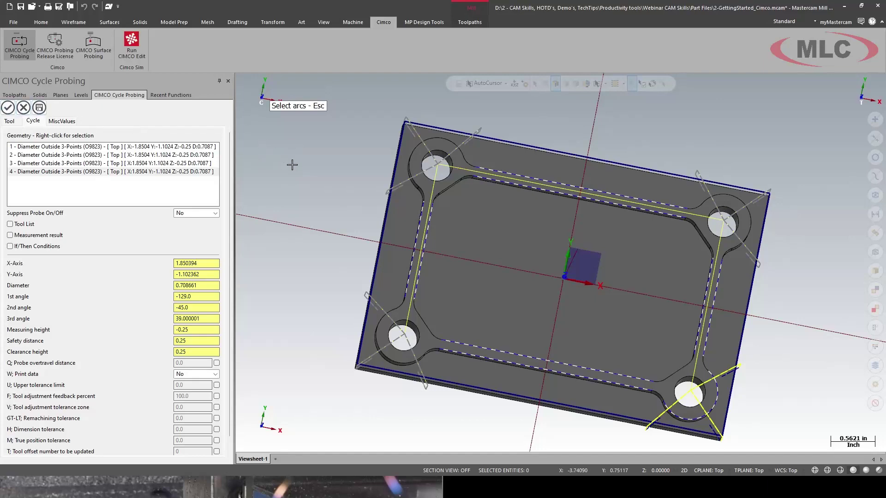
- Accept the Diameter Outside 3-Points cycle as operation 11 and verify all Toolpath Group-1 operations
click(7, 108)
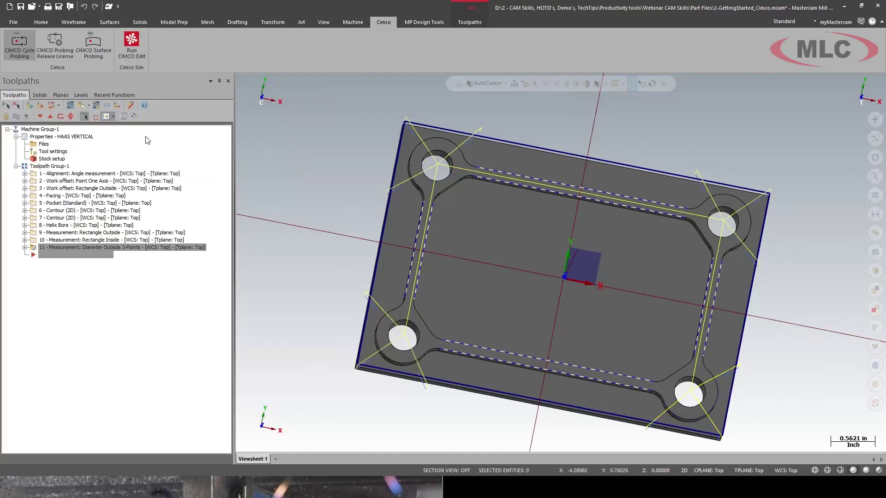
key(alt+7)
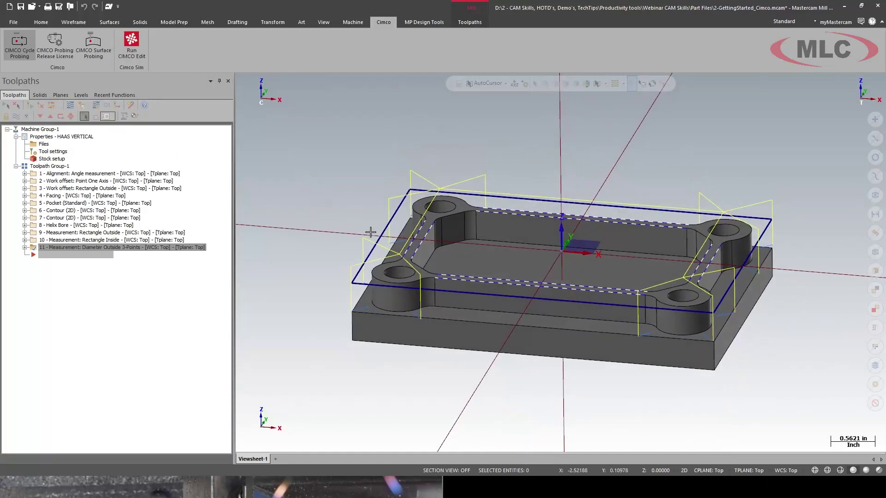
click(62, 166)
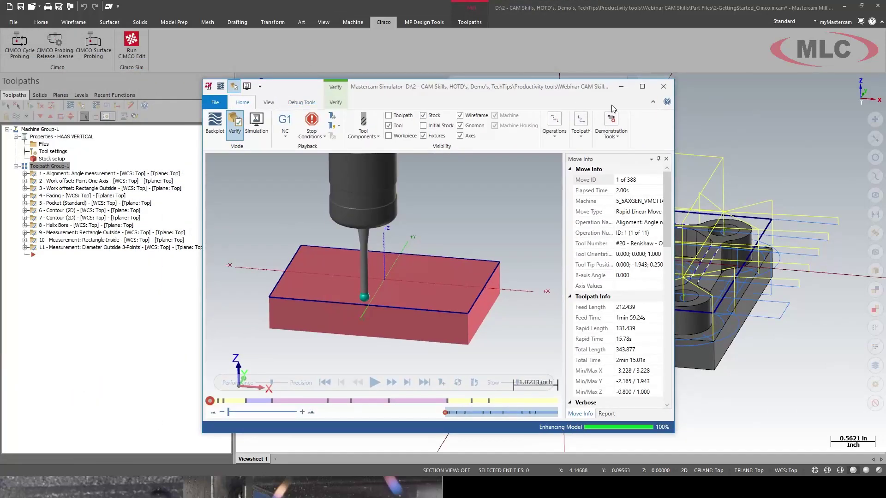
- Maximize the Simulator, slow the playback speed, and play through all 388 moves
click(642, 87)
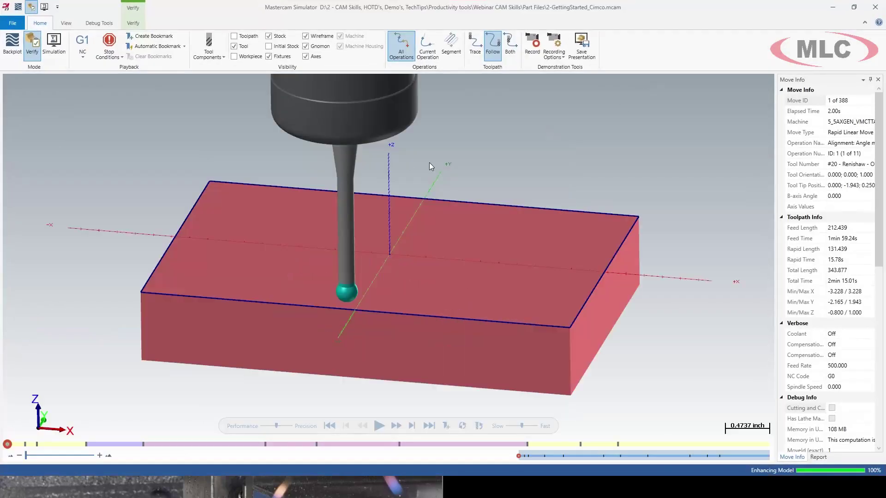
drag(522, 426, 517, 430)
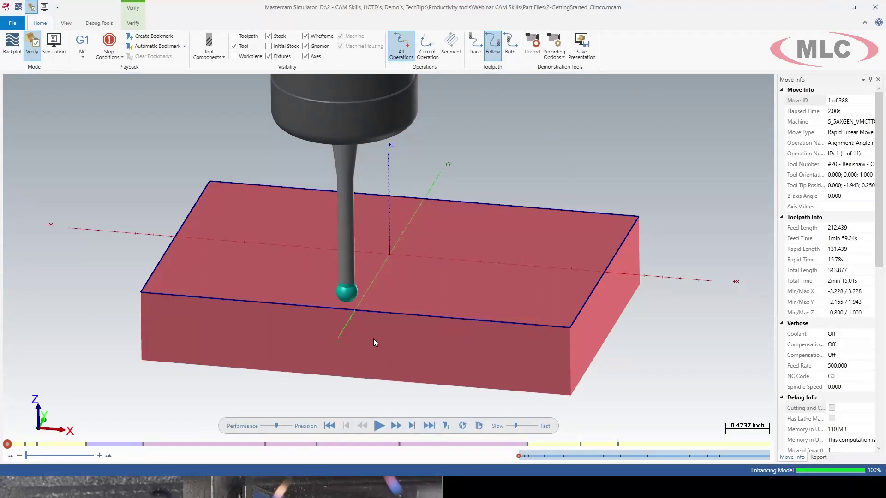
scroll(374, 342, down, 2)
click(381, 427)
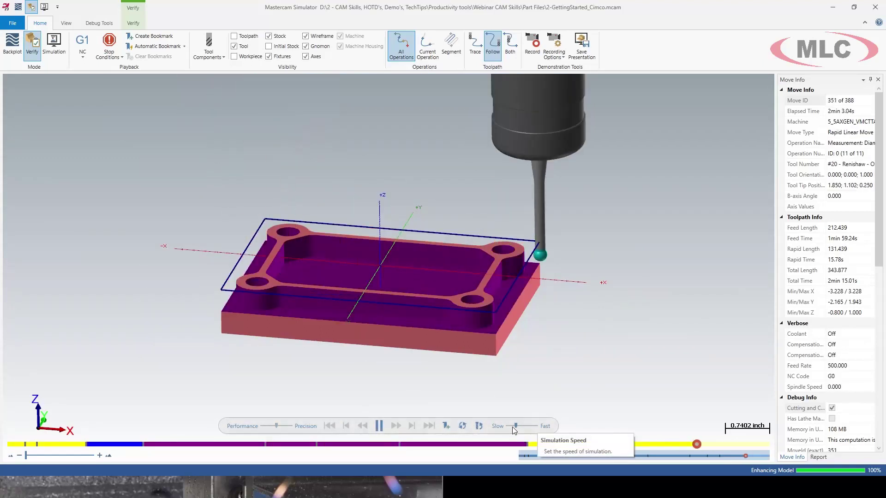
drag(515, 427, 511, 428)
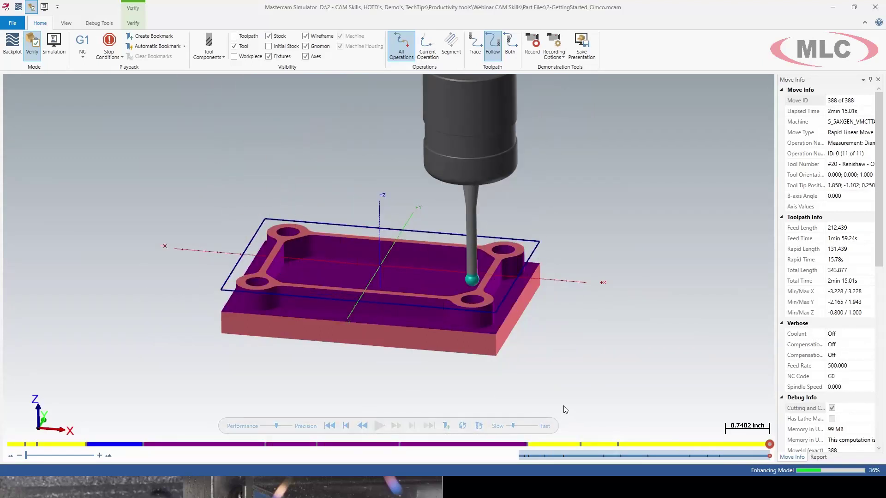